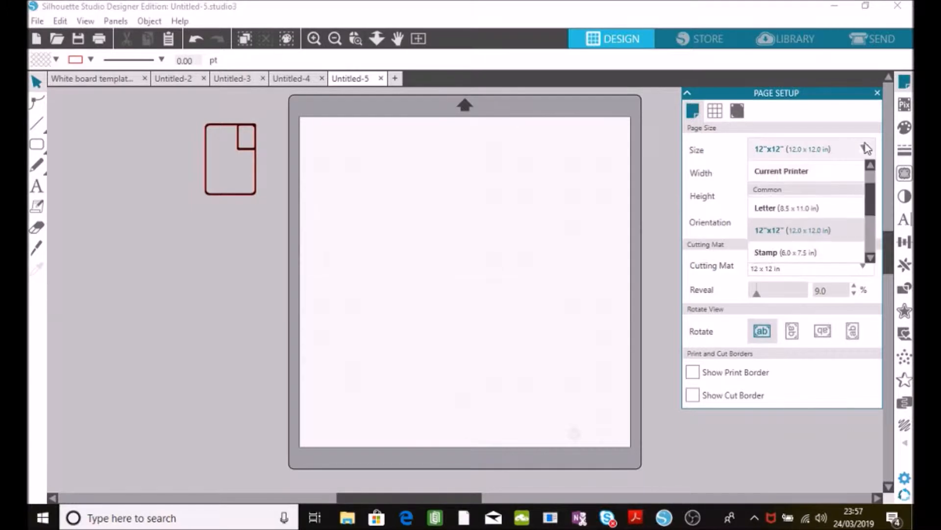
- Set a custom page size 56 cm wide and 36.5 cm high
{"action": "scroll", "coordinate": [870, 245], "scroll_direction": "down", "scroll_amount": 3}
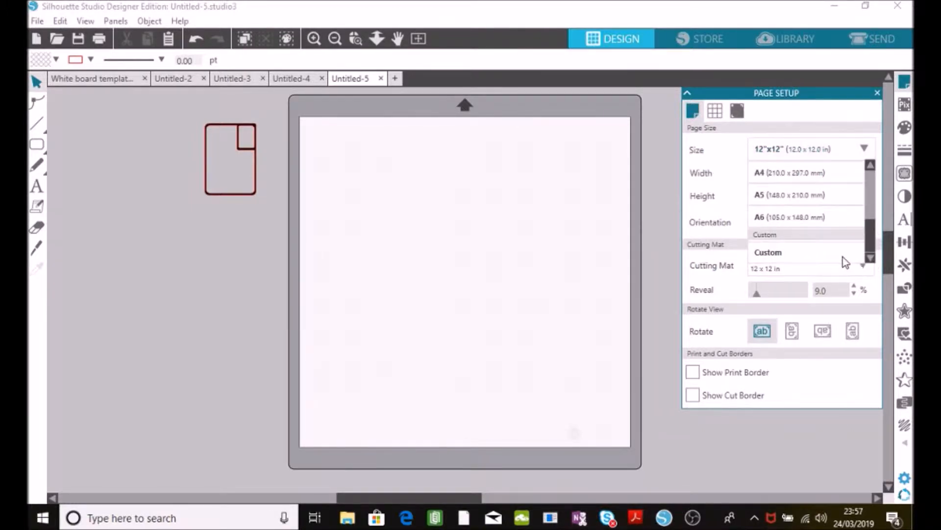
{"action": "left_click", "coordinate": [836, 255]}
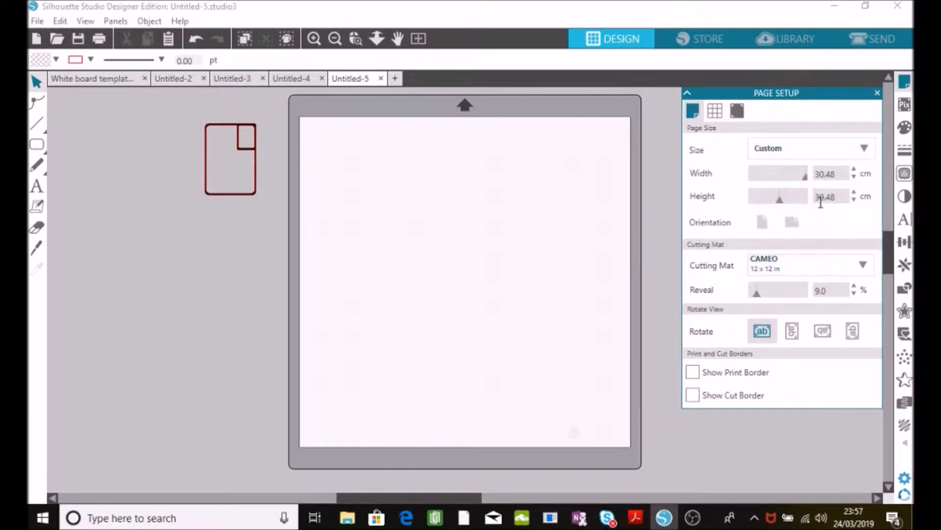
{"action": "left_click", "coordinate": [821, 175]}
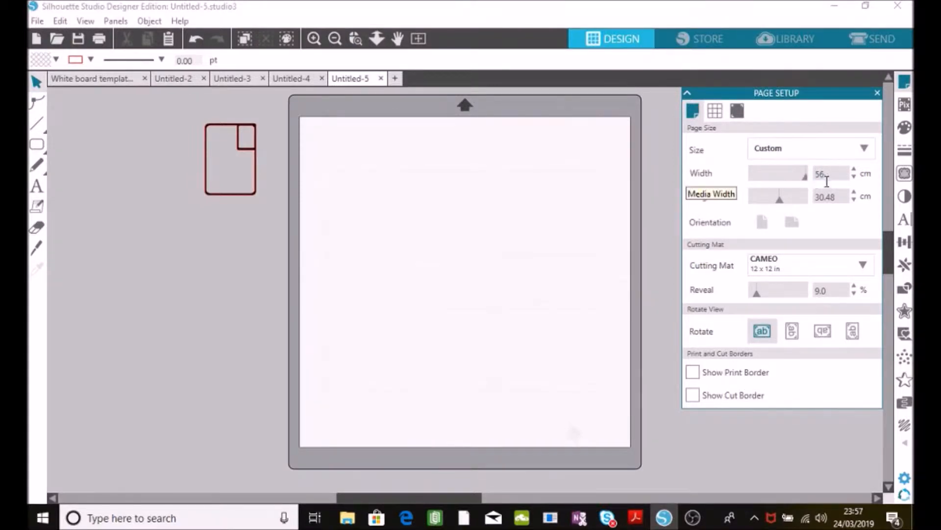
{"action": "left_click", "coordinate": [812, 200]}
{"action": "type", "text": "36.50"}
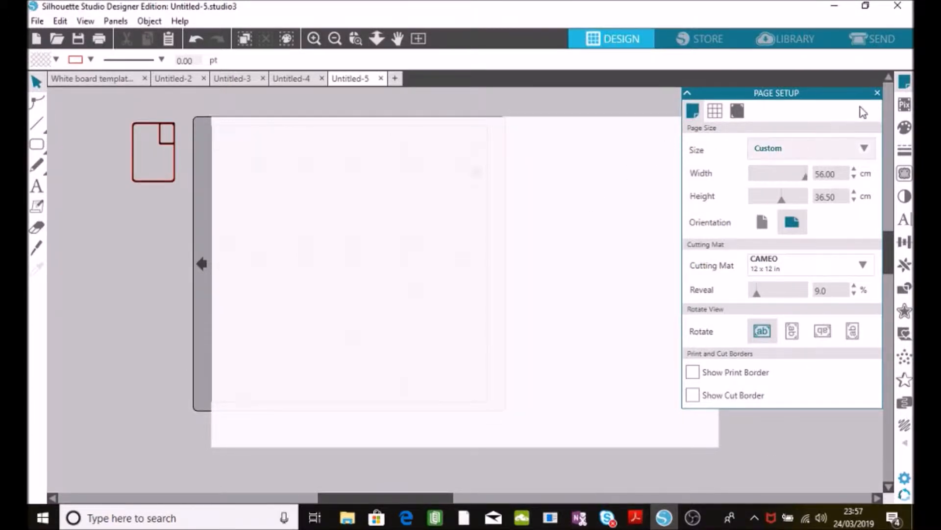
{"action": "left_click", "coordinate": [878, 93]}
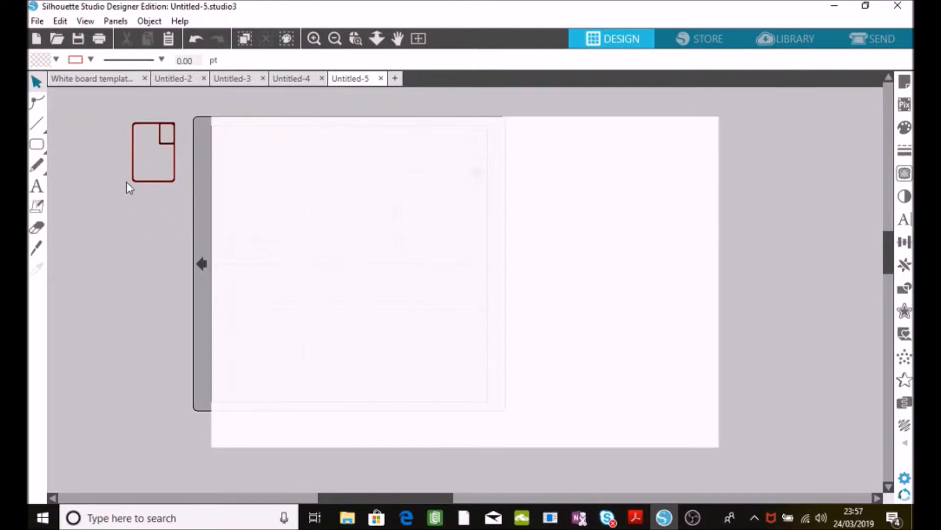
- Draw a rounded rectangle about 5.5 cm wide and 8.5 cm high on the page and select it
{"action": "mouse_move", "coordinate": [38, 146]}
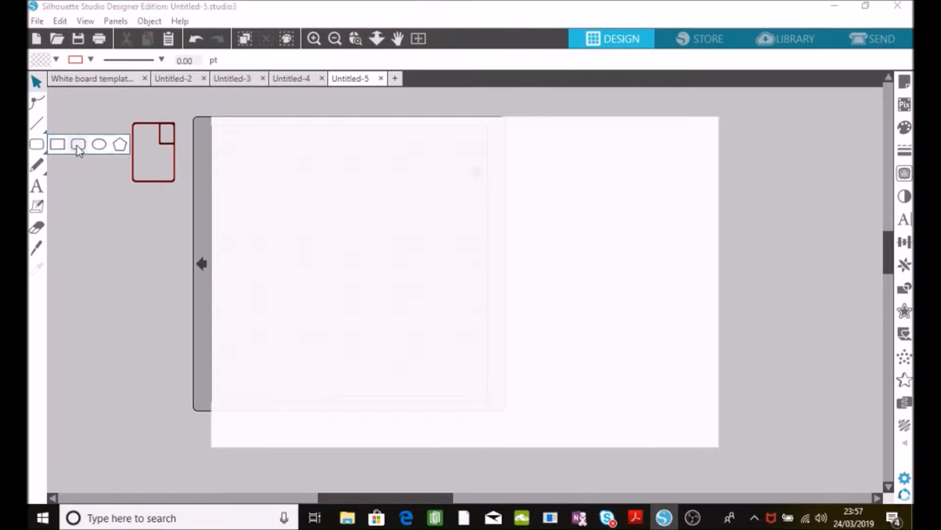
{"action": "left_click", "coordinate": [79, 145]}
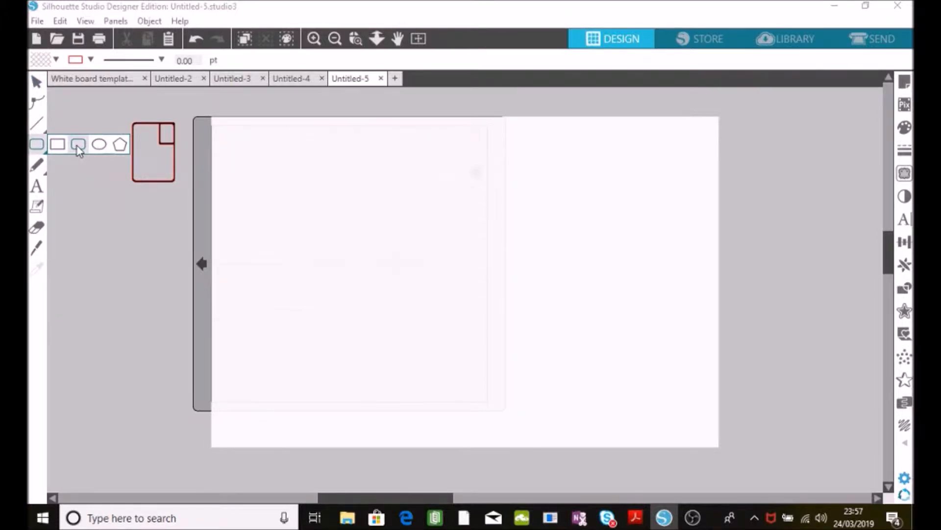
{"action": "left_click_drag", "start_coordinate": [238, 213], "coordinate": [287, 289]}
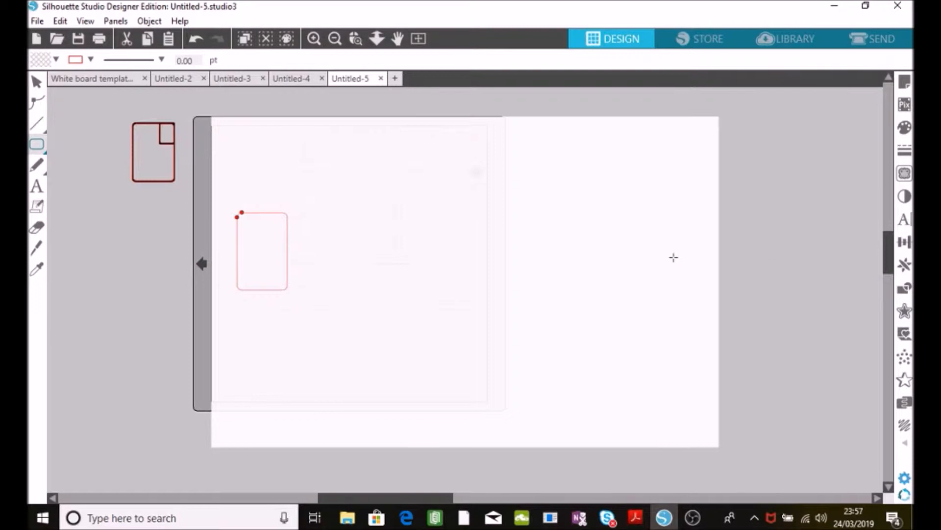
{"action": "left_click", "coordinate": [36, 81]}
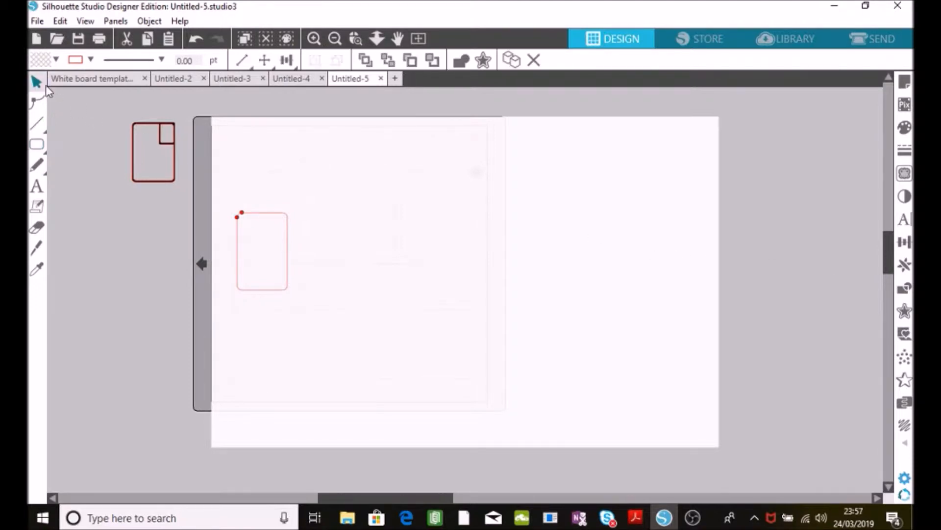
{"action": "left_click", "coordinate": [289, 300]}
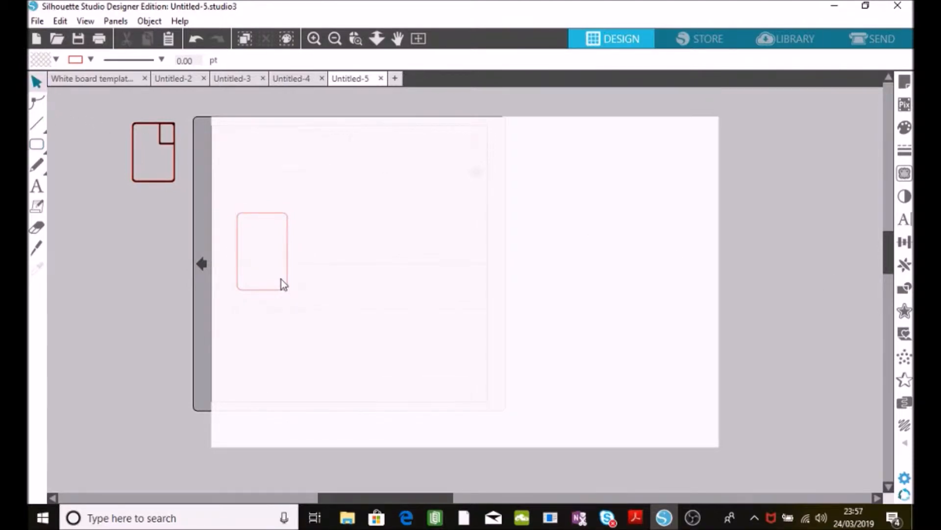
{"action": "left_click", "coordinate": [279, 290]}
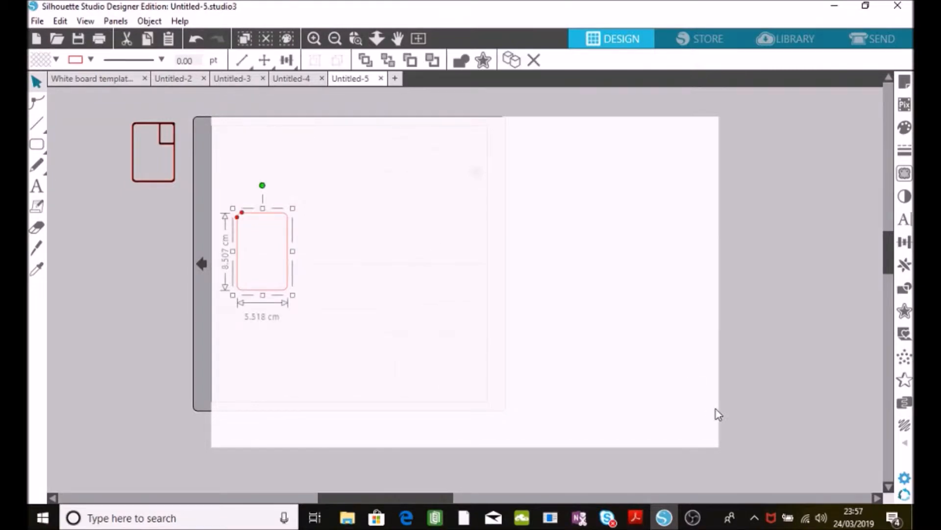
- Resize the rounded rectangle to 4.7 cm wide and 6.6 cm high
{"action": "left_click", "coordinate": [904, 243]}
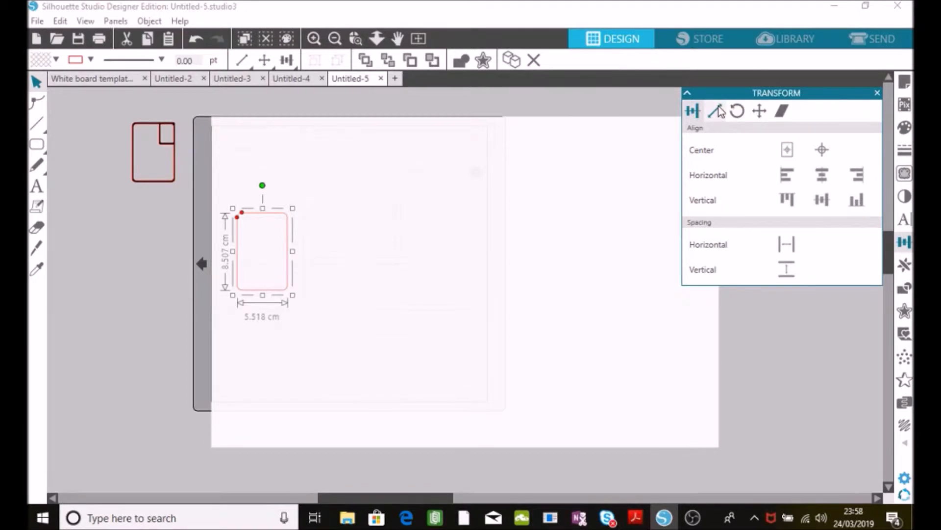
{"action": "left_click", "coordinate": [717, 111]}
{"action": "left_click_drag", "start_coordinate": [839, 253], "coordinate": [812, 251]}
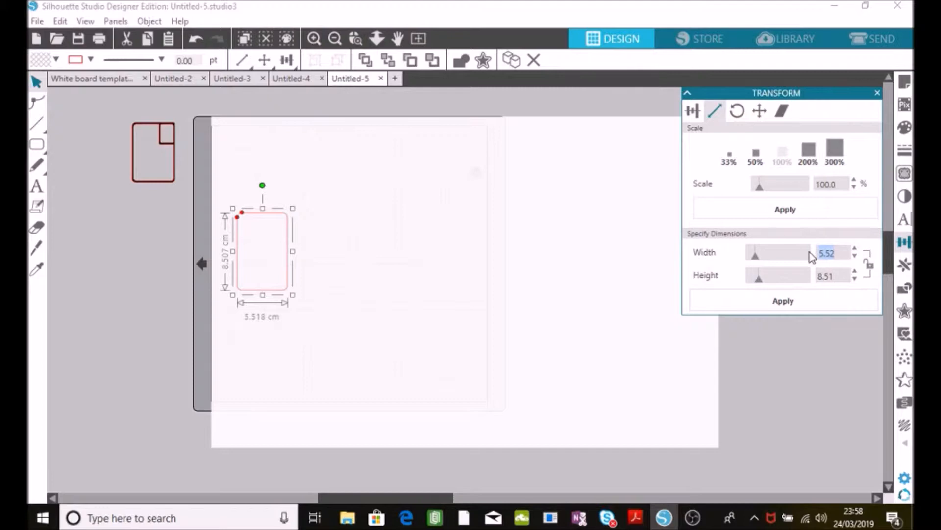
{"action": "type", "text": "4.7"}
{"action": "left_click", "coordinate": [842, 275]}
{"action": "key", "text": "Return"}
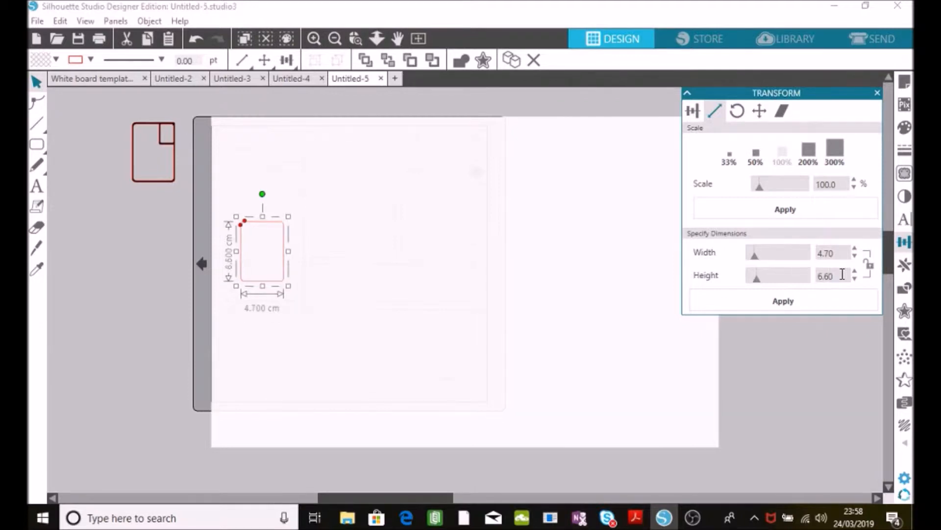
- Fill the rounded rectangle with black, duplicate it, and fill the copy with white
{"action": "left_click", "coordinate": [903, 128]}
{"action": "left_click", "coordinate": [785, 161]}
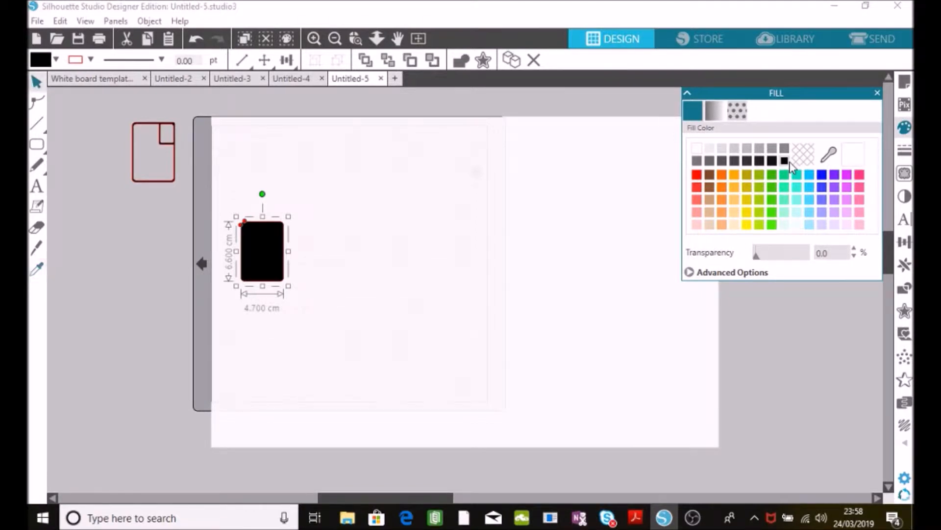
{"action": "key", "text": "ctrl+d"}
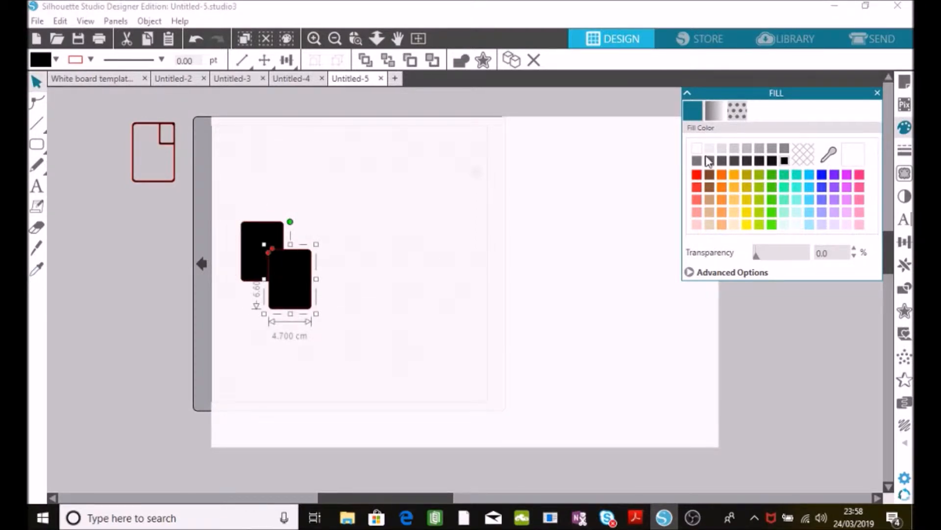
{"action": "left_click", "coordinate": [695, 150]}
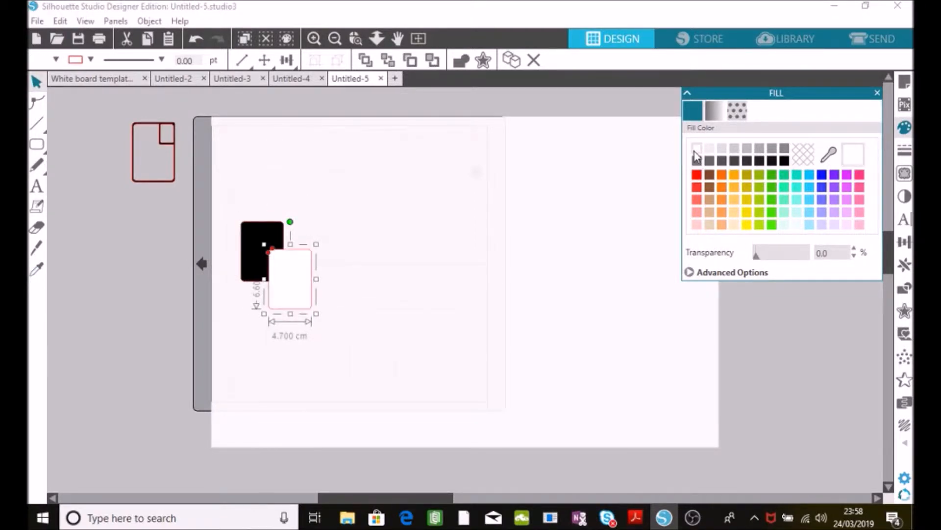
- Scale the white rounded rectangle to 95%
{"action": "left_click", "coordinate": [905, 245]}
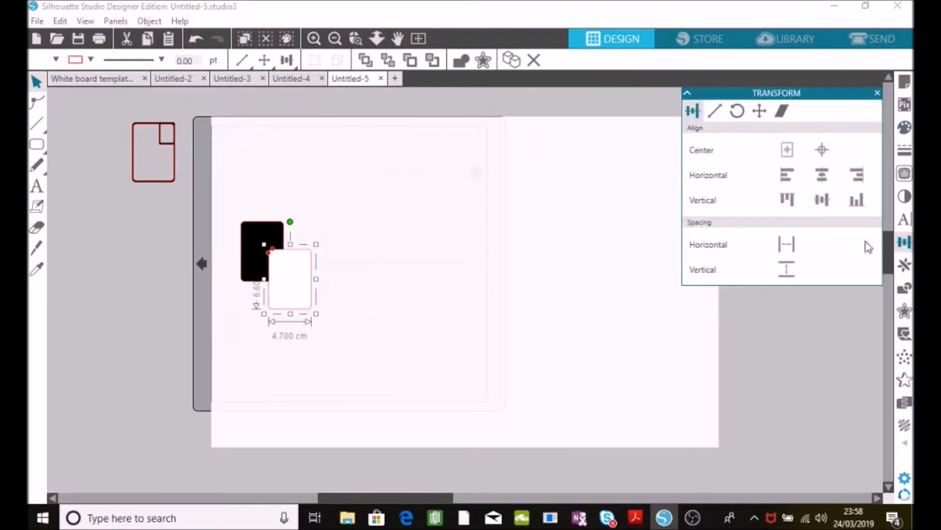
{"action": "left_click", "coordinate": [716, 112]}
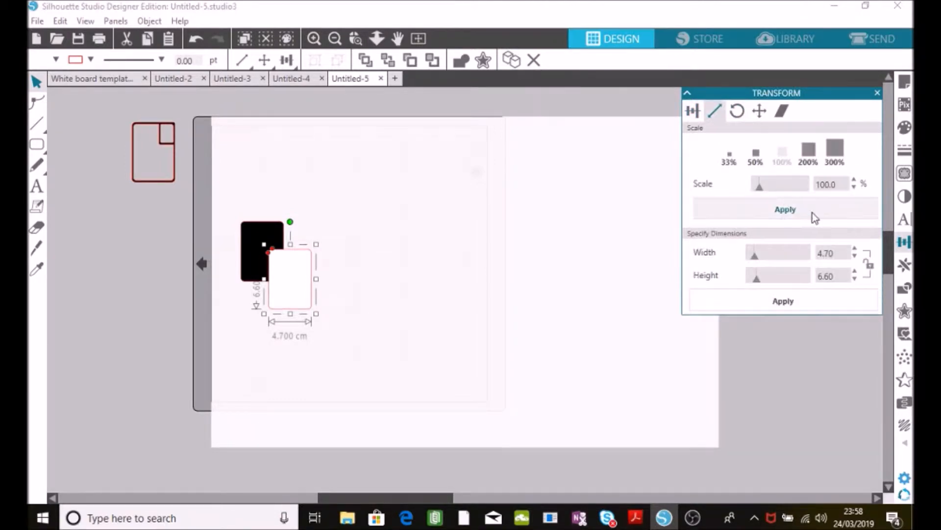
{"action": "left_click_drag", "start_coordinate": [832, 184], "coordinate": [802, 190]}
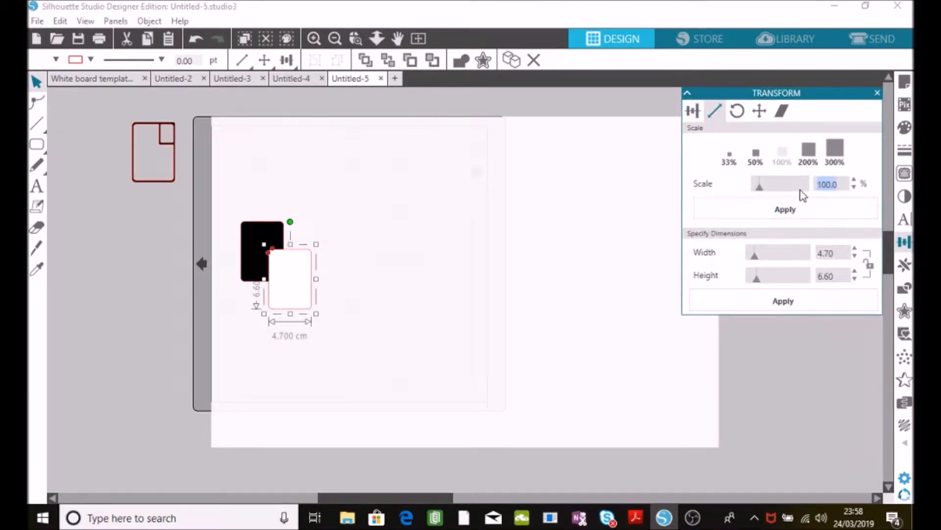
{"action": "type", "text": "95"}
{"action": "key", "text": "Return"}
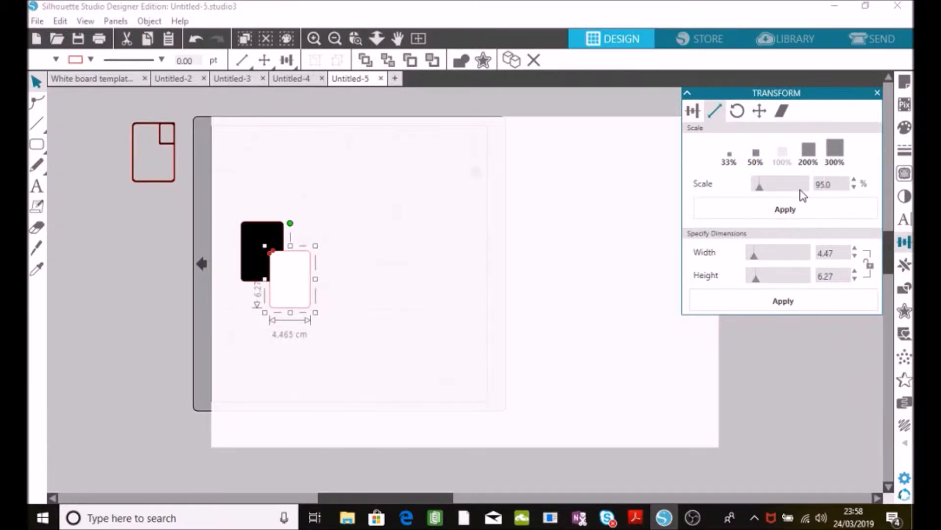
- Align the black and white rounded rectangles on their vertical and horizontal centers
{"action": "left_click_drag", "start_coordinate": [228, 206], "coordinate": [325, 332]}
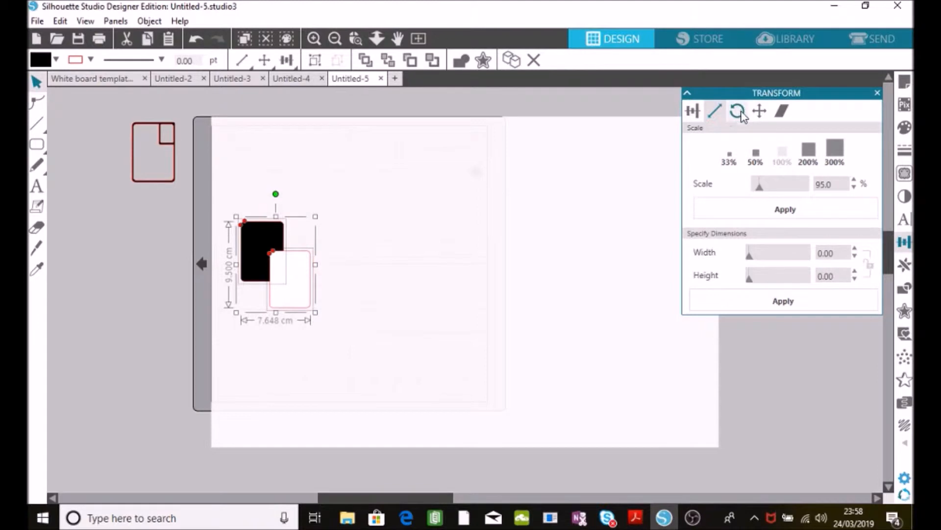
{"action": "left_click", "coordinate": [692, 111]}
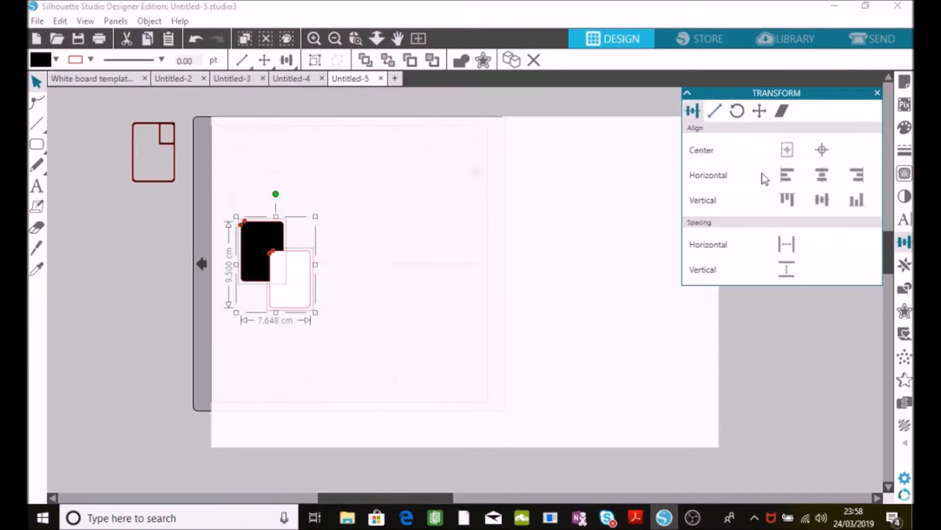
{"action": "left_click", "coordinate": [824, 200]}
{"action": "left_click", "coordinate": [825, 177]}
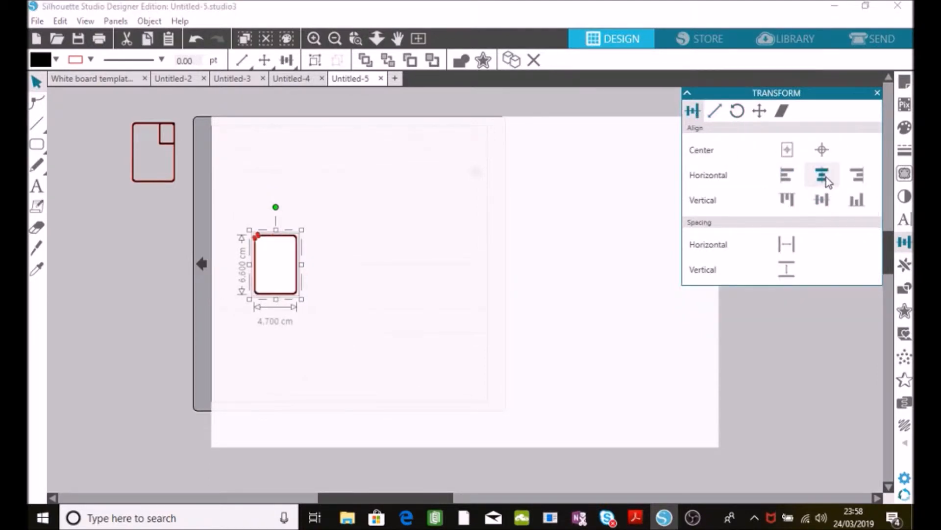
- Try subtracting the white rounded rectangle from the black one
{"action": "left_click", "coordinate": [904, 289]}
{"action": "left_click", "coordinate": [800, 137]}
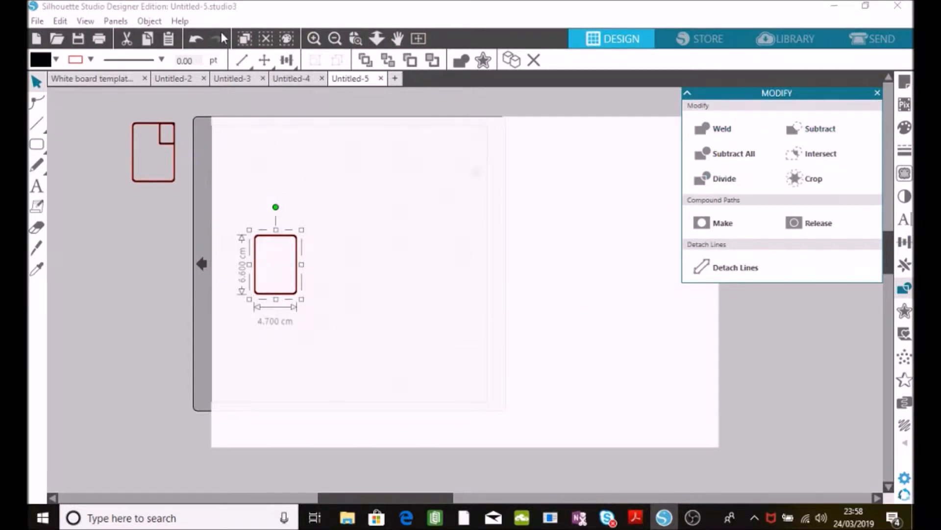
{"action": "left_click", "coordinate": [196, 39]}
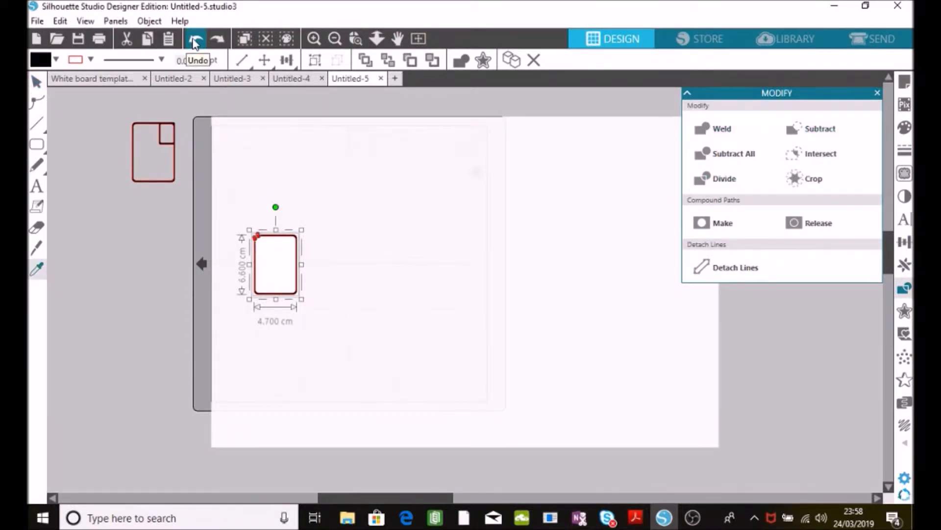
{"action": "left_click", "coordinate": [196, 42]}
- Place a copy of the rectangle pair beside the original, then subtract the white rectangle from the black one in the original pair
{"action": "left_click_drag", "start_coordinate": [304, 304], "coordinate": [341, 277]}
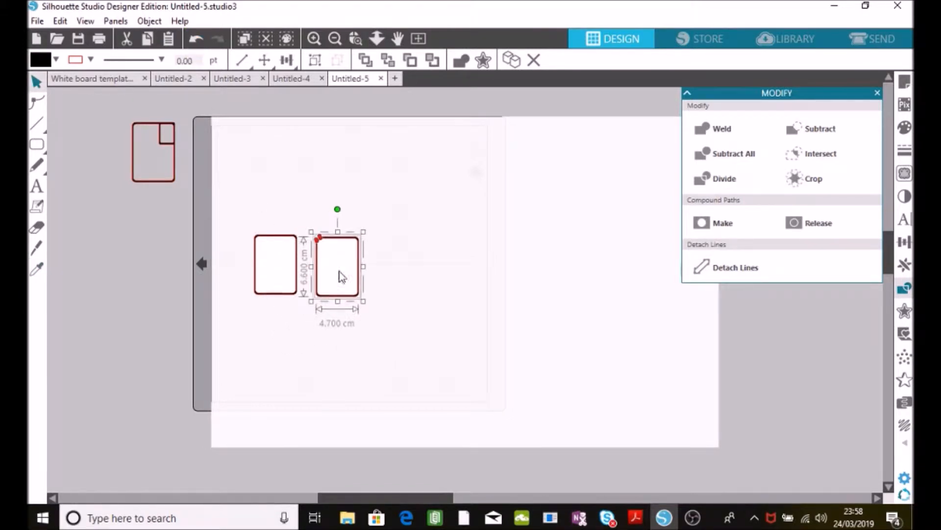
{"action": "left_click_drag", "start_coordinate": [243, 309], "coordinate": [300, 238]}
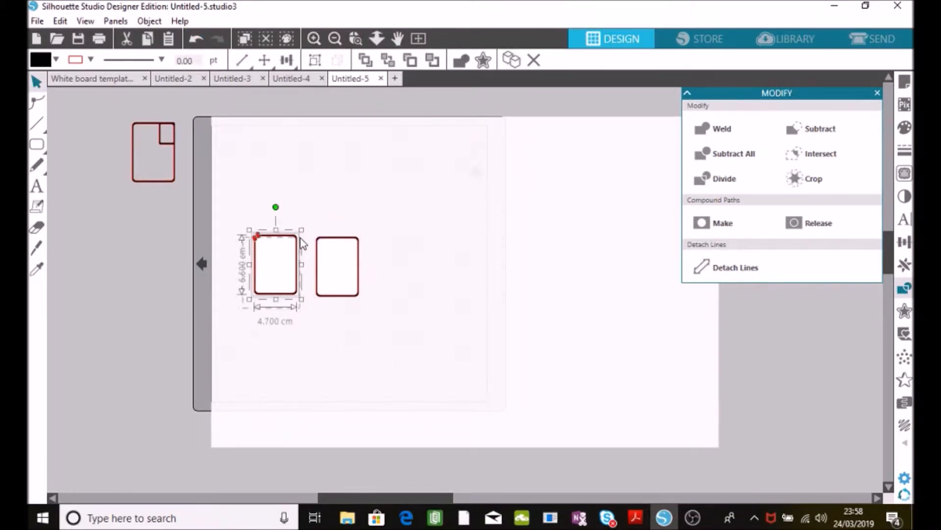
{"action": "left_click", "coordinate": [809, 132]}
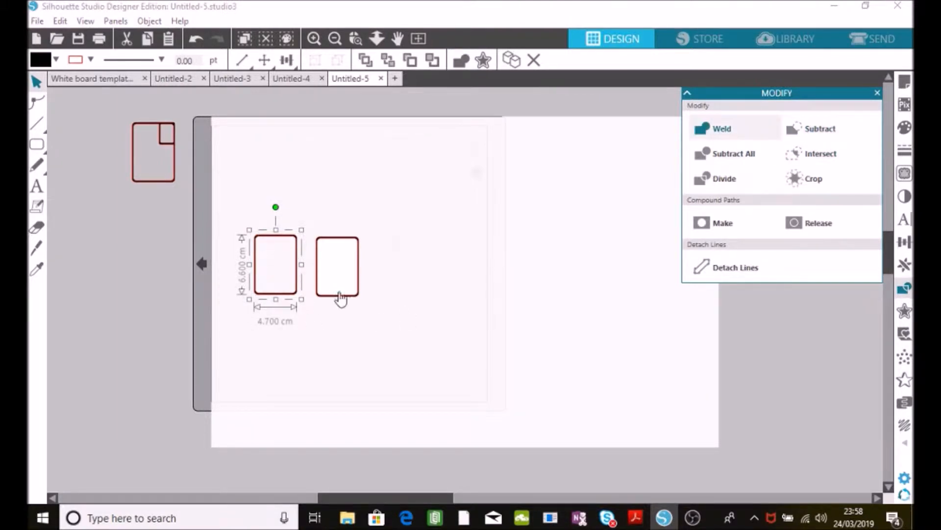
- Scale the white rectangle of the copied pair to 33%
{"action": "left_click", "coordinate": [358, 308]}
{"action": "left_click", "coordinate": [357, 288]}
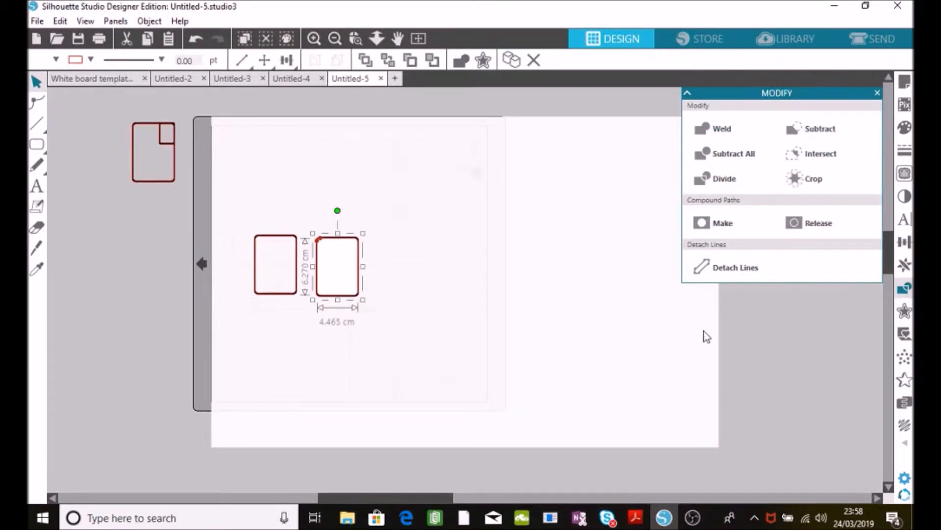
{"action": "left_click", "coordinate": [907, 243]}
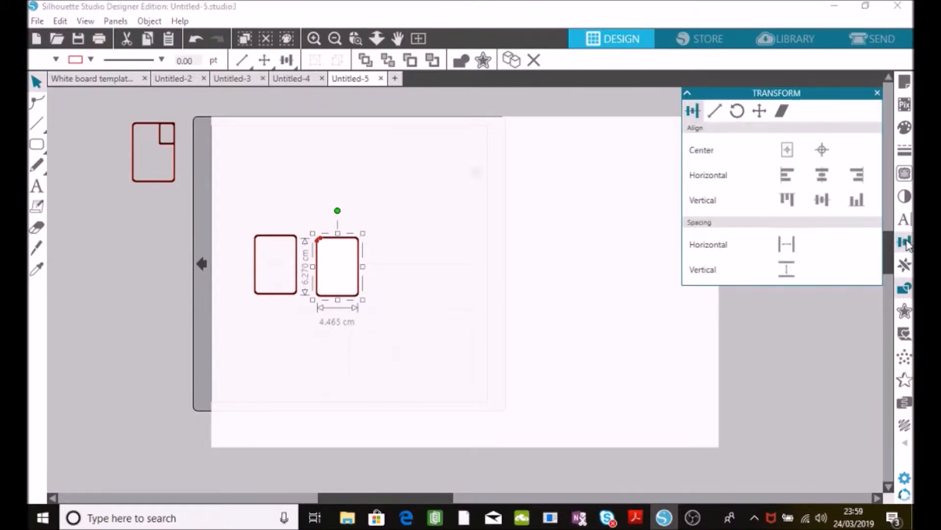
{"action": "left_click", "coordinate": [715, 111]}
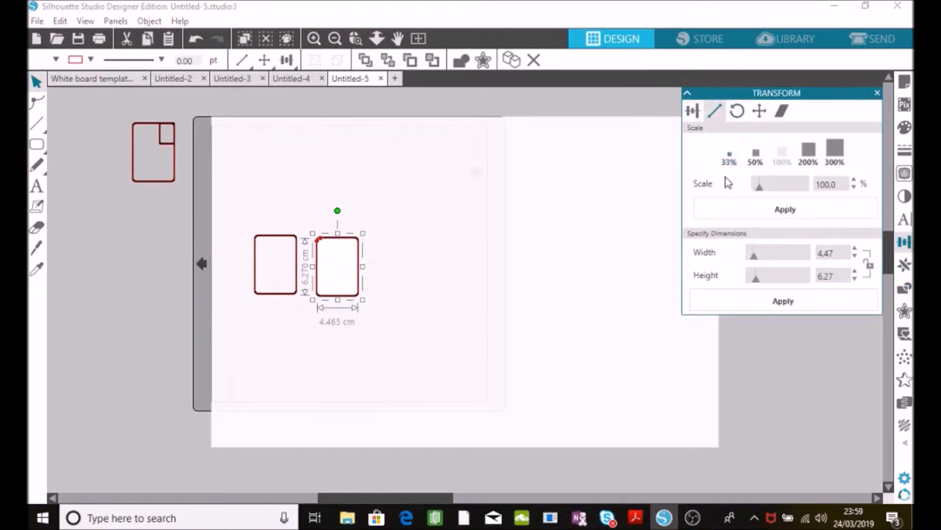
{"action": "left_click", "coordinate": [729, 157]}
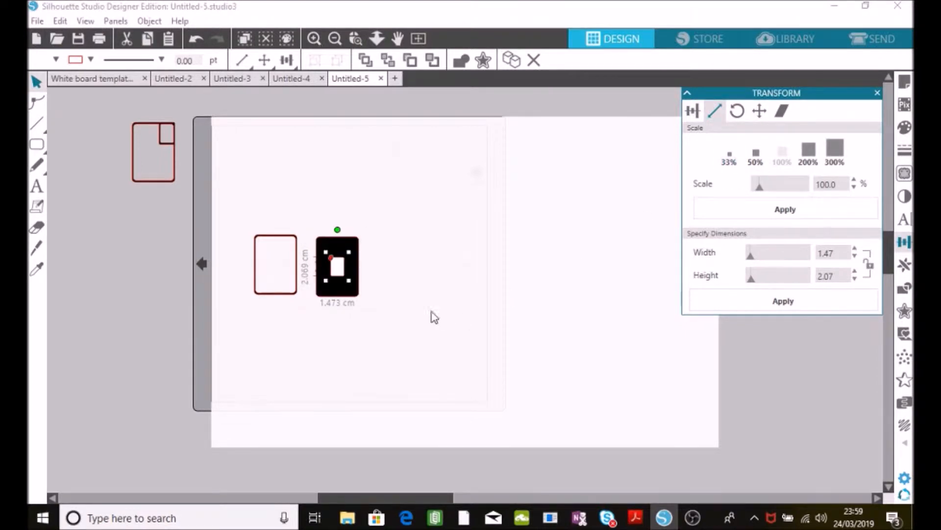
- Scale the black rectangle of the copied pair to 37%
{"action": "left_click", "coordinate": [338, 297]}
{"action": "left_click_drag", "start_coordinate": [833, 189], "coordinate": [806, 195]}
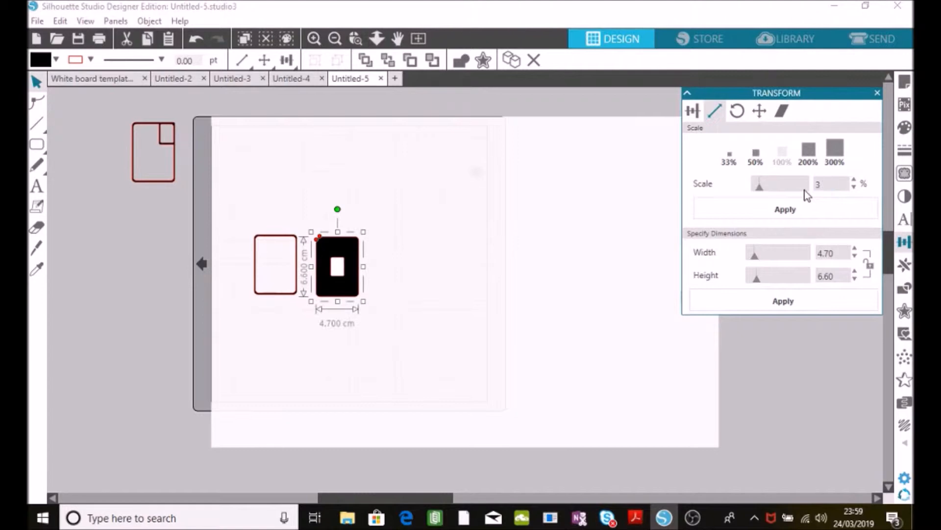
{"action": "type", "text": "37"}
{"action": "key", "text": "Return"}
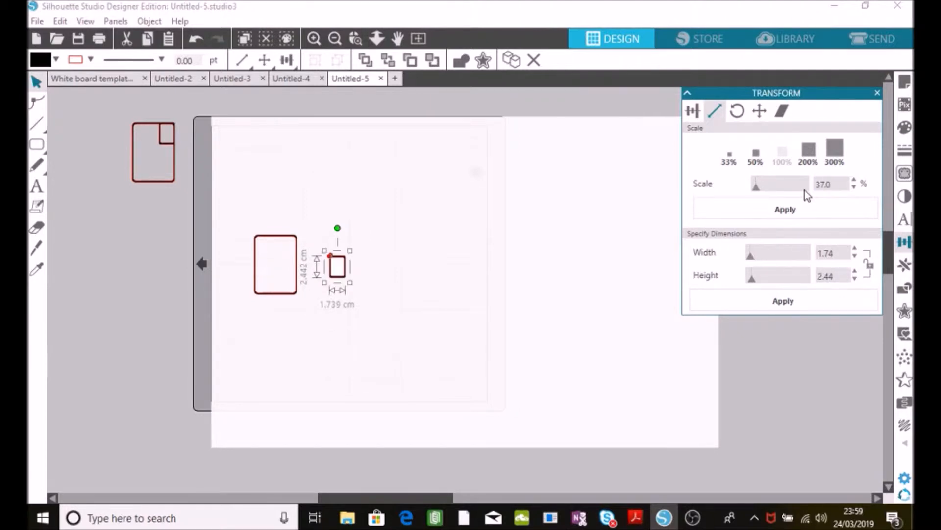
{"action": "left_click", "coordinate": [294, 290]}
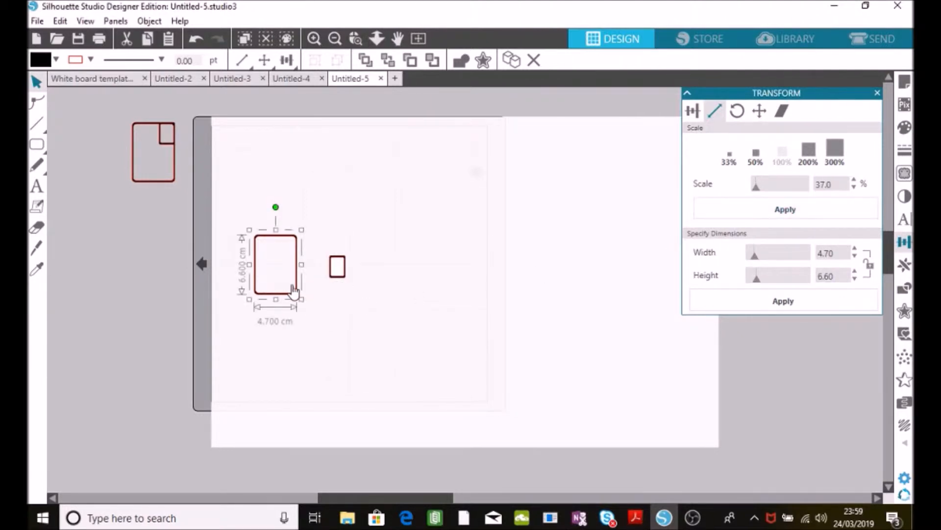
{"action": "key", "text": "c"}
{"action": "key", "text": "ctrl+v"}
{"action": "key", "text": "v"}
{"action": "left_click_drag", "start_coordinate": [316, 327], "coordinate": [386, 295]}
{"action": "left_click_drag", "start_coordinate": [401, 224], "coordinate": [370, 251]}
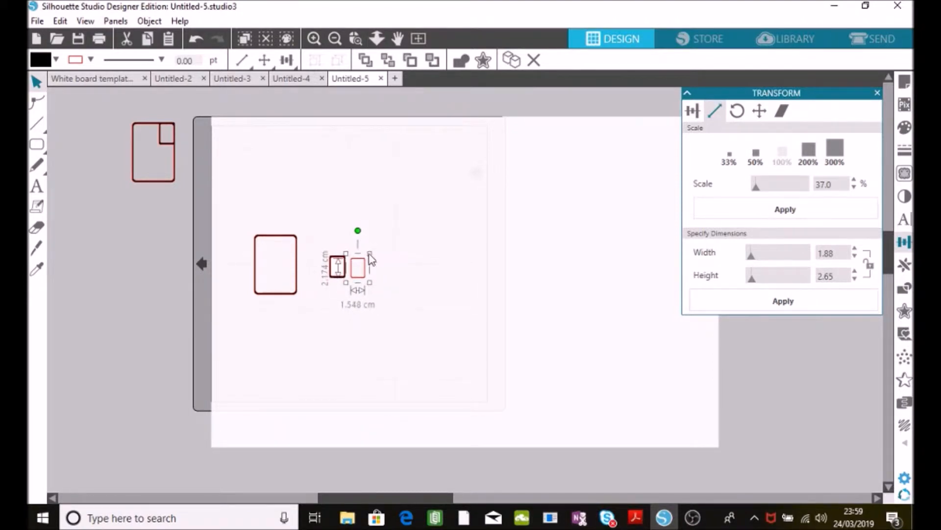
{"action": "key", "text": "Delete"}
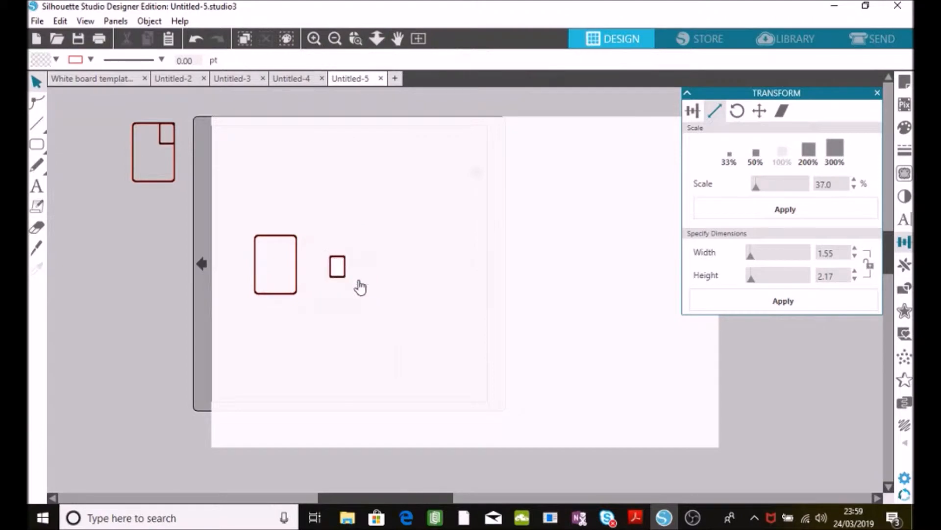
- Subtract the small white rectangle from the small black one to form the small frame
{"action": "left_click", "coordinate": [336, 276]}
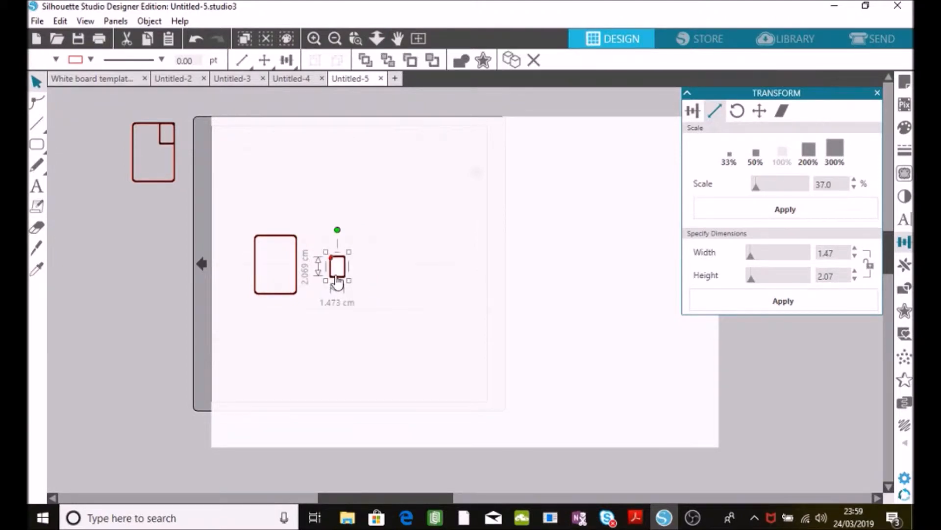
{"action": "left_click_drag", "start_coordinate": [324, 294], "coordinate": [358, 252]}
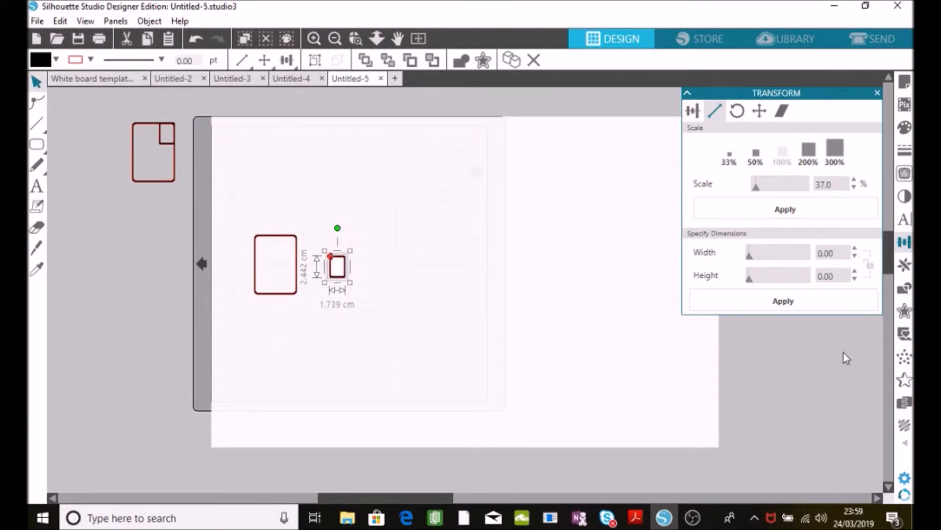
{"action": "left_click", "coordinate": [903, 290]}
{"action": "left_click", "coordinate": [822, 128]}
- Move the small frame into the large frame and align both along their right and top edges
{"action": "left_click_drag", "start_coordinate": [347, 277], "coordinate": [293, 269]}
{"action": "left_click_drag", "start_coordinate": [246, 300], "coordinate": [374, 164]}
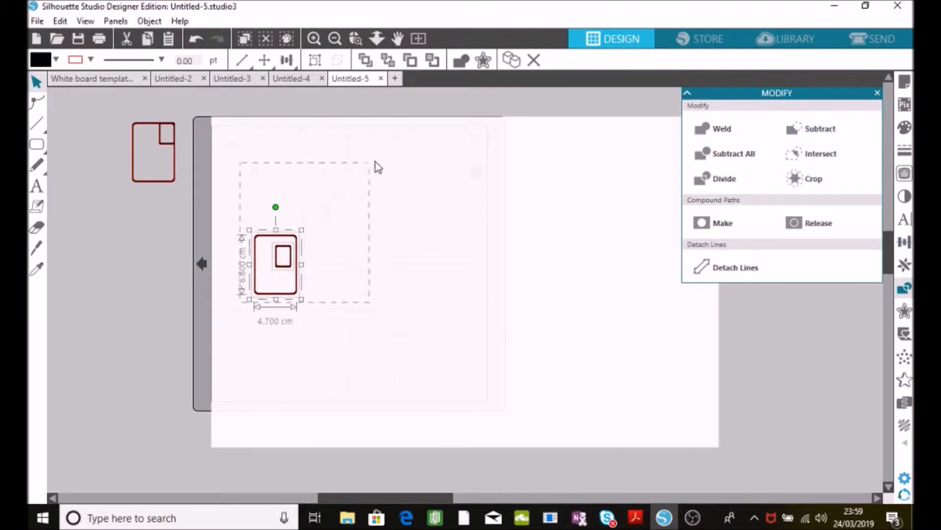
{"action": "left_click", "coordinate": [905, 244]}
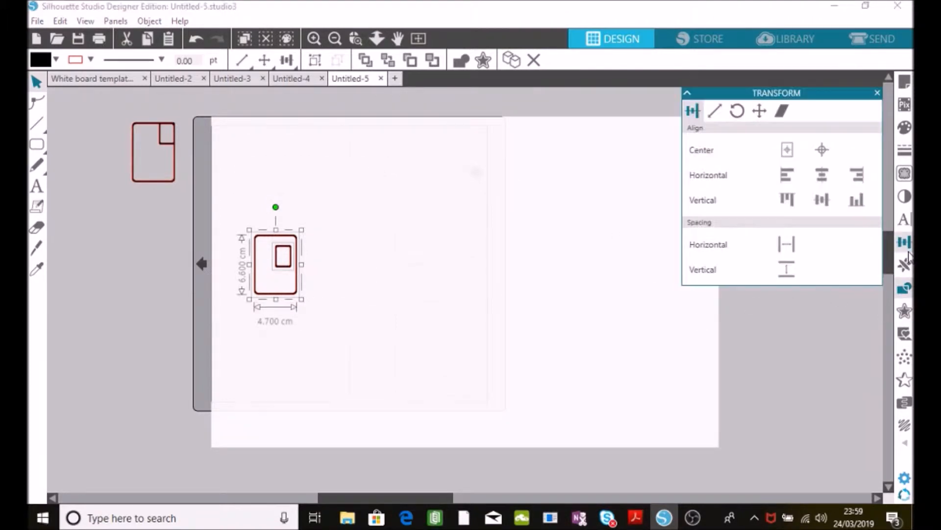
{"action": "left_click", "coordinate": [857, 176]}
{"action": "left_click", "coordinate": [787, 199]}
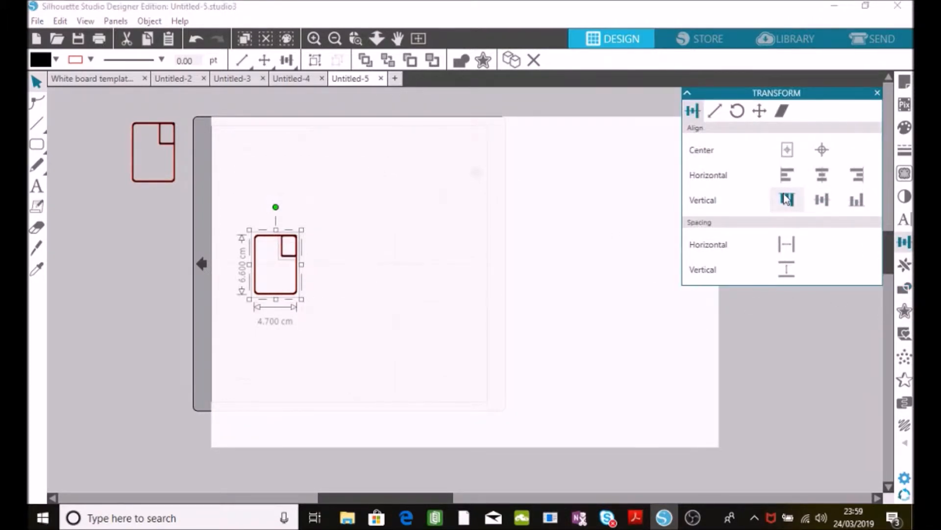
- Weld the small and large frames into one day box and move it to the page's upper-left corner
{"action": "left_click", "coordinate": [905, 289]}
{"action": "left_click", "coordinate": [728, 132]}
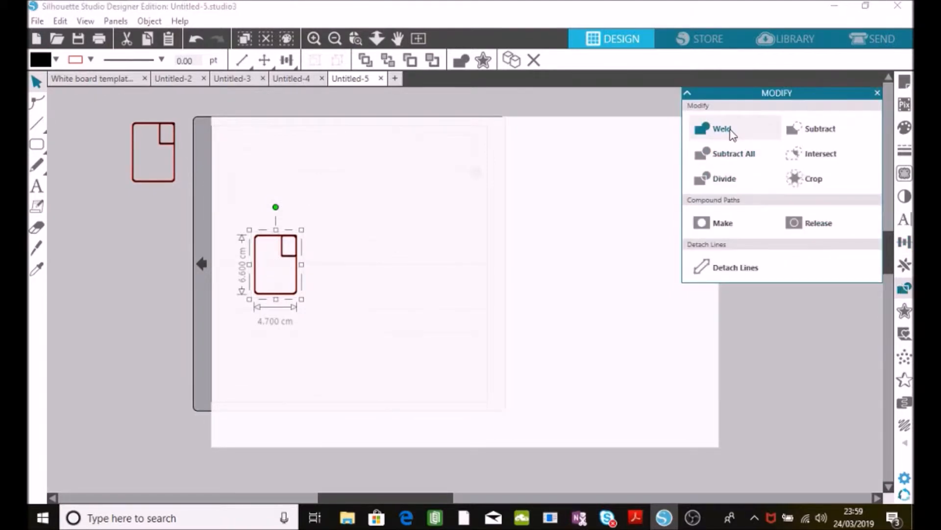
{"action": "left_click_drag", "start_coordinate": [269, 300], "coordinate": [232, 207]}
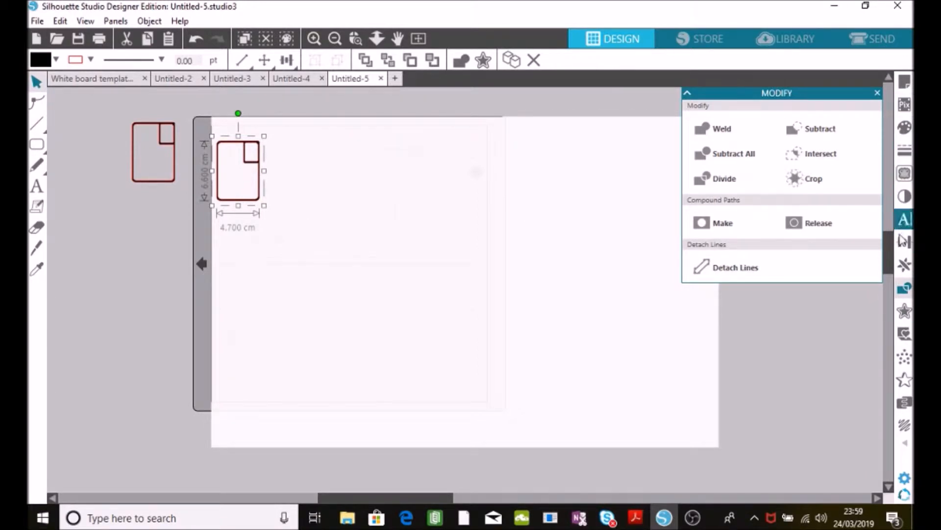
- Duplicate the day box to the right until there is a row of seven adjoining boxes
{"action": "left_click", "coordinate": [901, 266]}
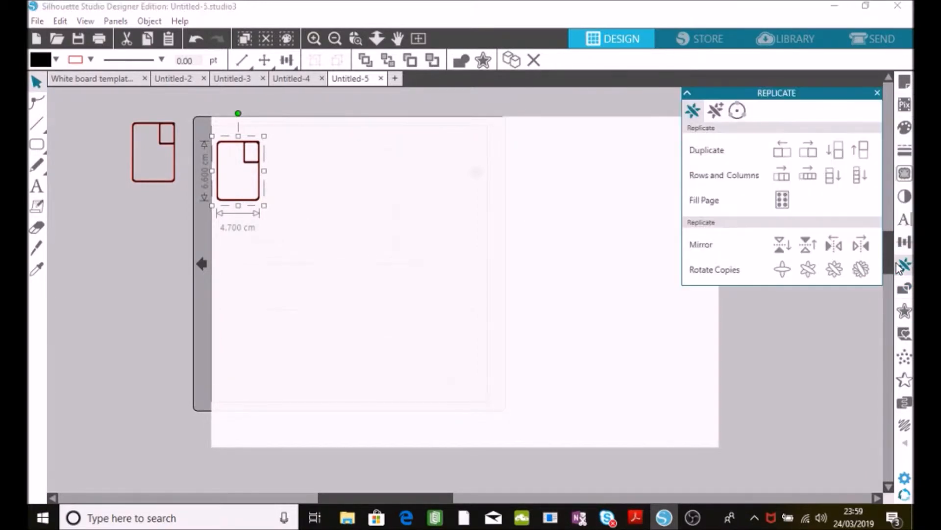
{"action": "left_click", "coordinate": [806, 175]}
{"action": "left_click", "coordinate": [811, 154]}
{"action": "left_click", "coordinate": [811, 154]}
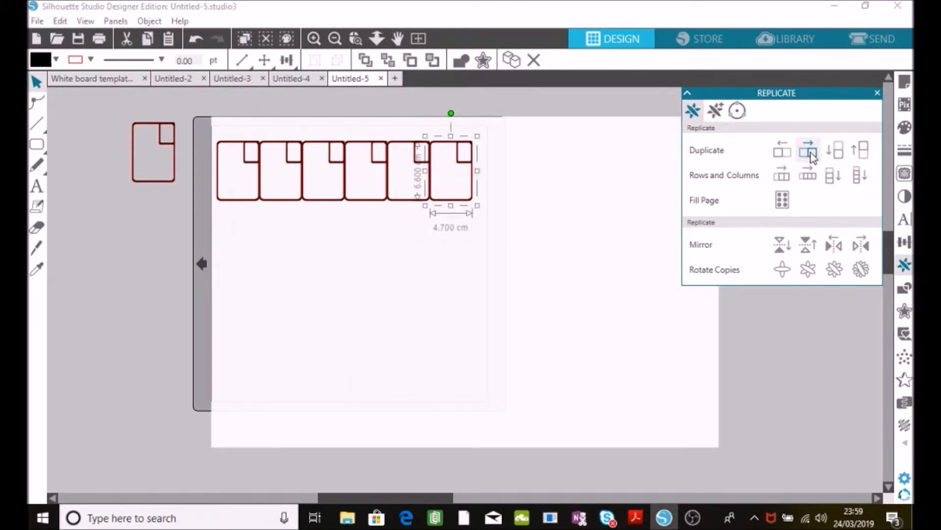
{"action": "left_click", "coordinate": [811, 154]}
- Duplicate the whole row of seven boxes downward to build a grid of five rows
{"action": "left_click_drag", "start_coordinate": [551, 237], "coordinate": [215, 184]}
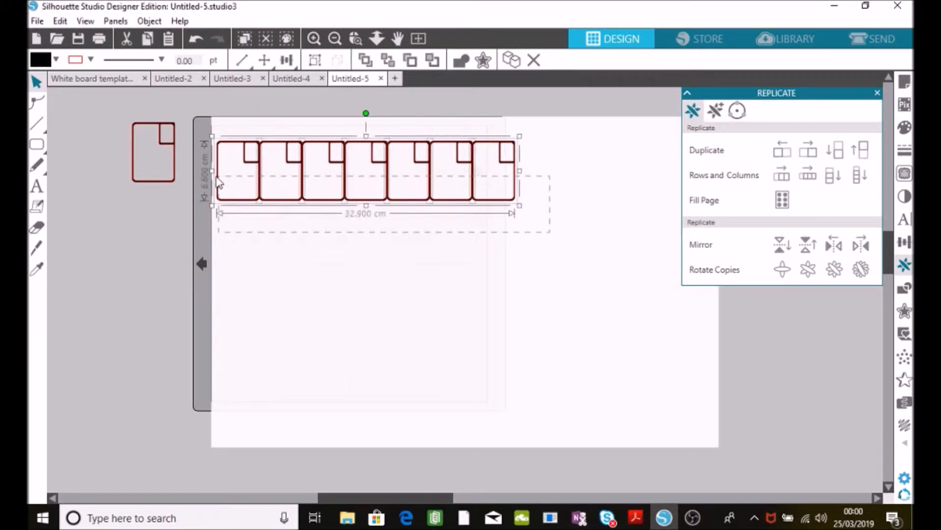
{"action": "left_click", "coordinate": [839, 181]}
{"action": "left_click", "coordinate": [838, 154]}
{"action": "left_click", "coordinate": [839, 155]}
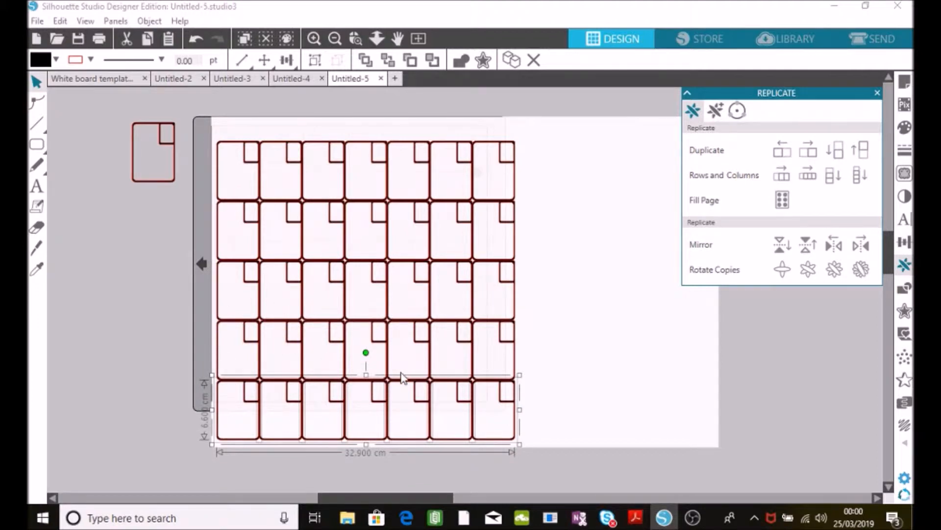
{"action": "left_click", "coordinate": [581, 414]}
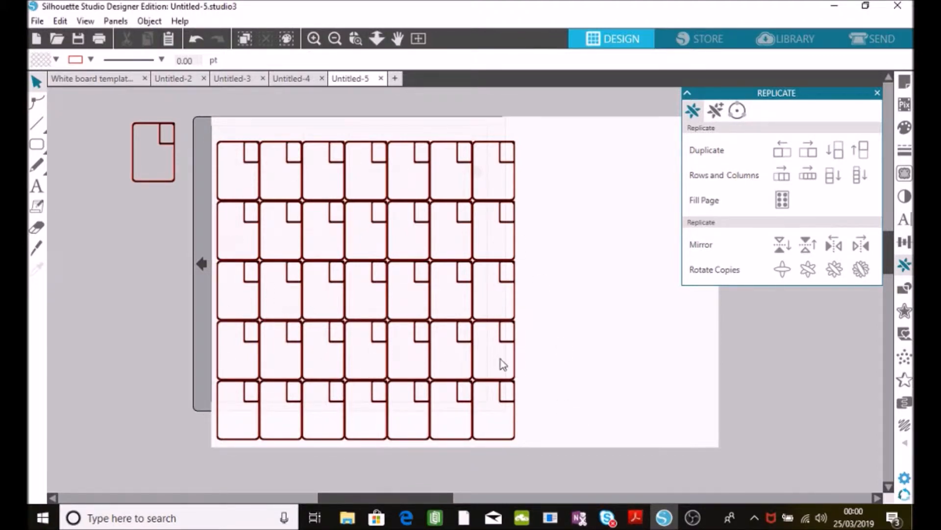
- Draw a rounded rectangle about 21.1 x 10.1 cm in the empty area right of the grid
{"action": "left_click_drag", "start_coordinate": [450, 496], "coordinate": [479, 500]}
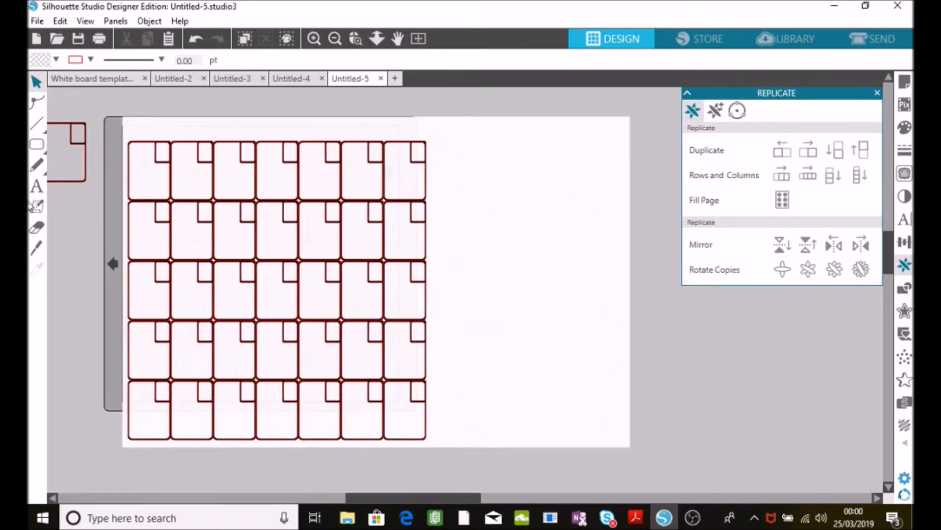
{"action": "left_click", "coordinate": [36, 145]}
{"action": "mouse_move", "coordinate": [37, 145]}
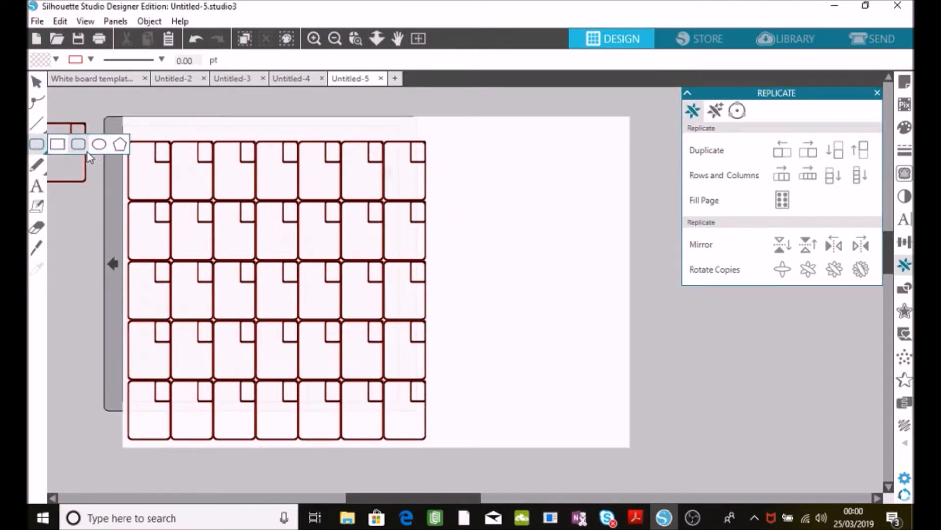
{"action": "left_click_drag", "start_coordinate": [447, 225], "coordinate": [657, 316]}
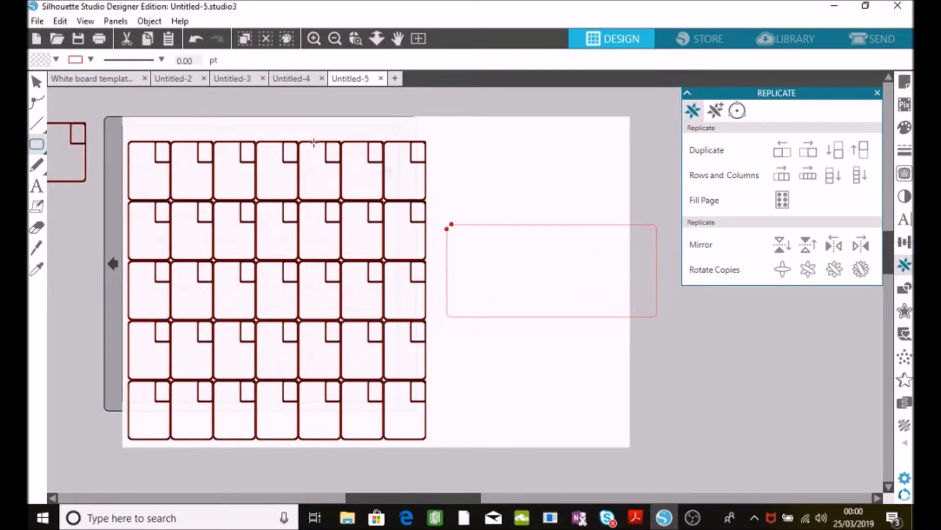
{"action": "left_click", "coordinate": [37, 82]}
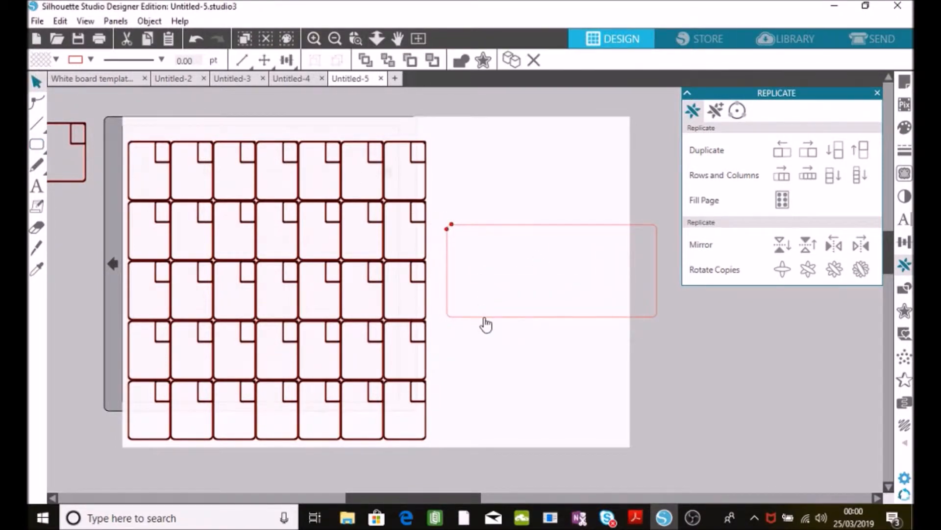
{"action": "left_click_drag", "start_coordinate": [483, 317], "coordinate": [471, 322]}
{"action": "left_click_drag", "start_coordinate": [648, 326], "coordinate": [630, 318]}
{"action": "left_click_drag", "start_coordinate": [529, 317], "coordinate": [529, 325]}
- Fill the new rounded rectangle black, then paste a copy of it and fill the copy white
{"action": "left_click", "coordinate": [904, 127]}
{"action": "left_click", "coordinate": [785, 161]}
{"action": "key", "text": "ctrl+c"}
{"action": "key", "text": "ctrl+v"}
{"action": "left_click", "coordinate": [696, 147]}
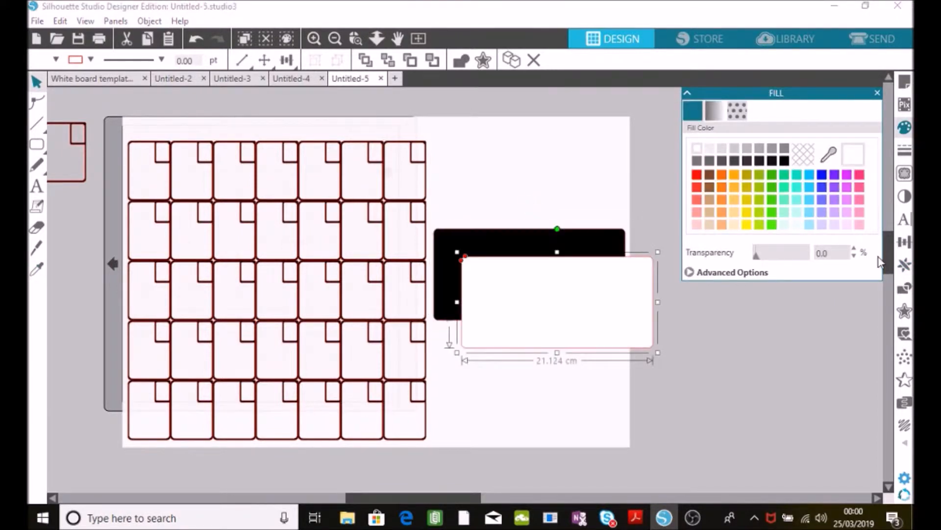
- Scale the white copy of the wide rectangle to 95%
{"action": "left_click", "coordinate": [904, 242]}
{"action": "left_click_drag", "start_coordinate": [837, 184], "coordinate": [809, 189]}
{"action": "type", "text": "95"}
{"action": "left_click", "coordinate": [785, 209]}
- Centre the white and black wide rectangles on each other and subtract the white one from the black one
{"action": "left_click_drag", "start_coordinate": [683, 428], "coordinate": [474, 238]}
{"action": "left_click", "coordinate": [693, 111]}
{"action": "left_click", "coordinate": [787, 149]}
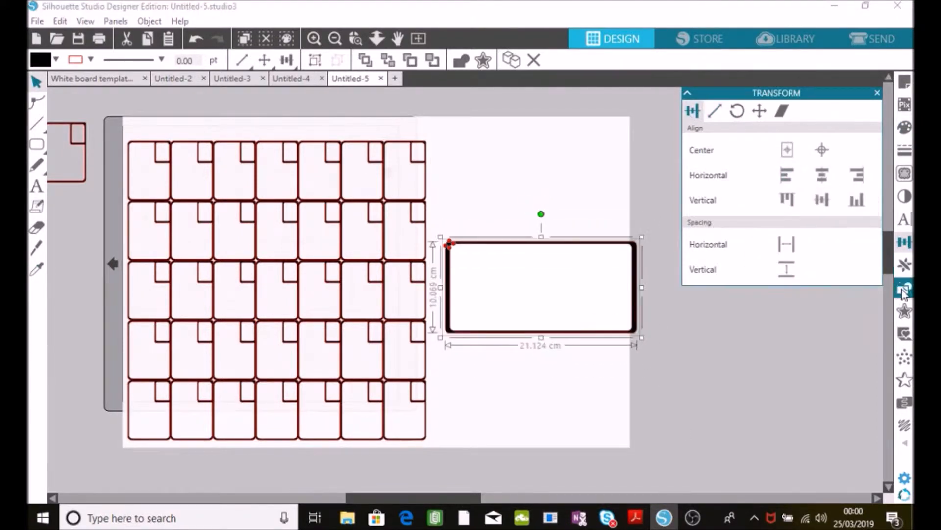
{"action": "left_click", "coordinate": [905, 288]}
{"action": "left_click", "coordinate": [820, 129]}
- Draw a long, thin rounded rectangle across the wide frame's top edge, stopping just short of both corners
{"action": "left_click", "coordinate": [37, 144]}
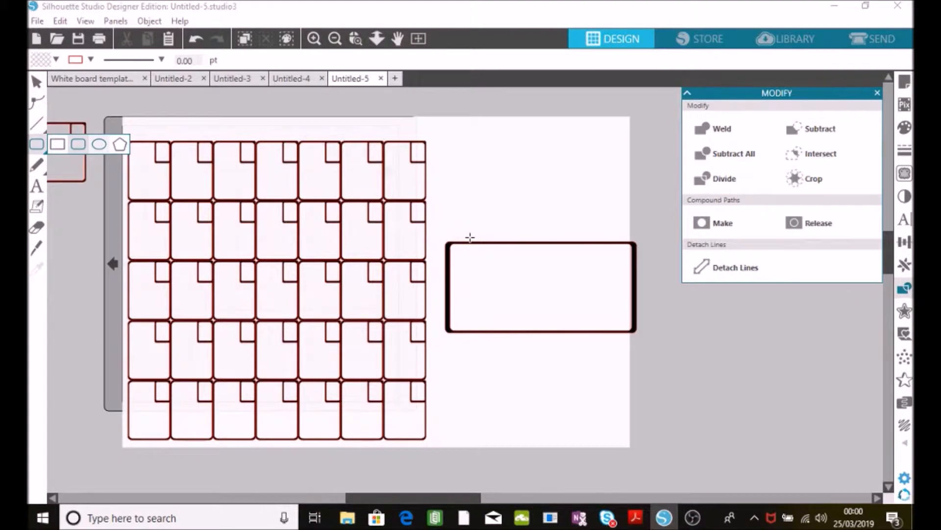
{"action": "left_click_drag", "start_coordinate": [457, 235], "coordinate": [626, 254]}
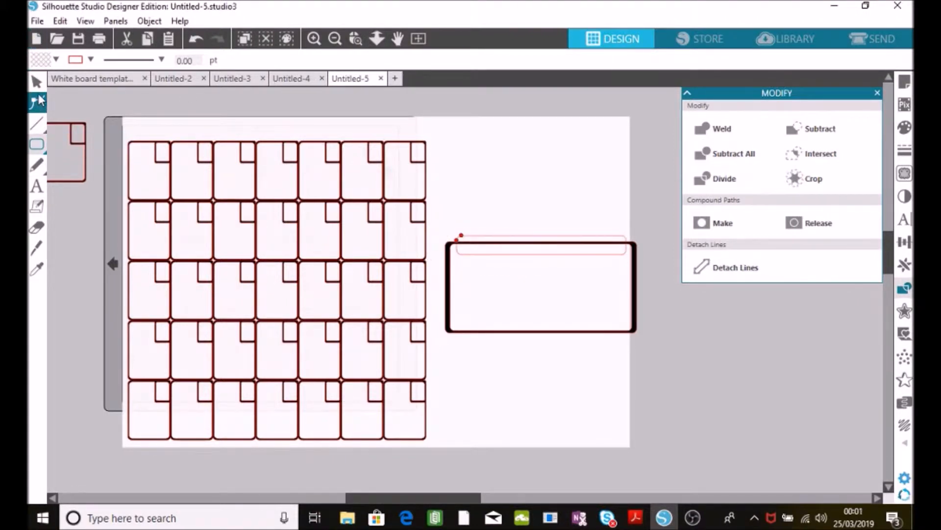
{"action": "left_click", "coordinate": [36, 83]}
- Centre the thin rectangle horizontally on the wide frame and subtract it to cut away the frame's top edge
{"action": "left_click_drag", "start_coordinate": [637, 350], "coordinate": [438, 223]}
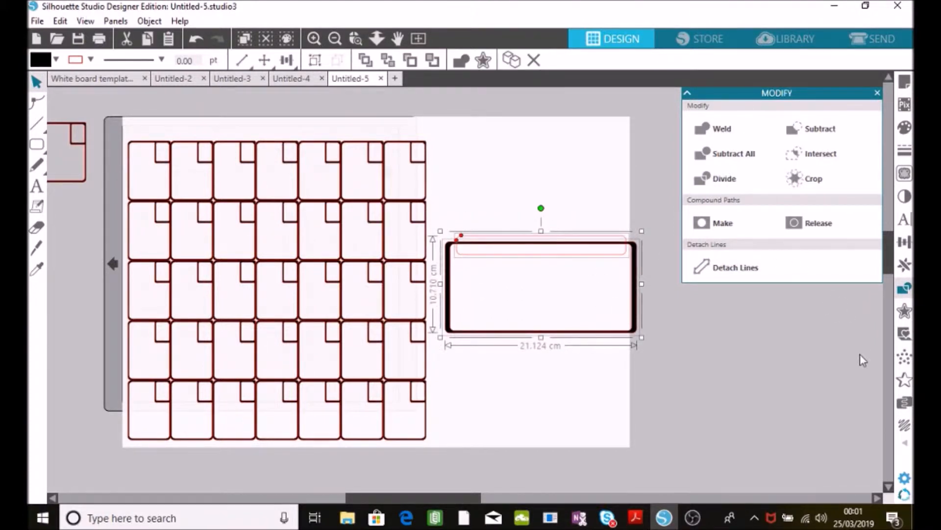
{"action": "left_click", "coordinate": [905, 241]}
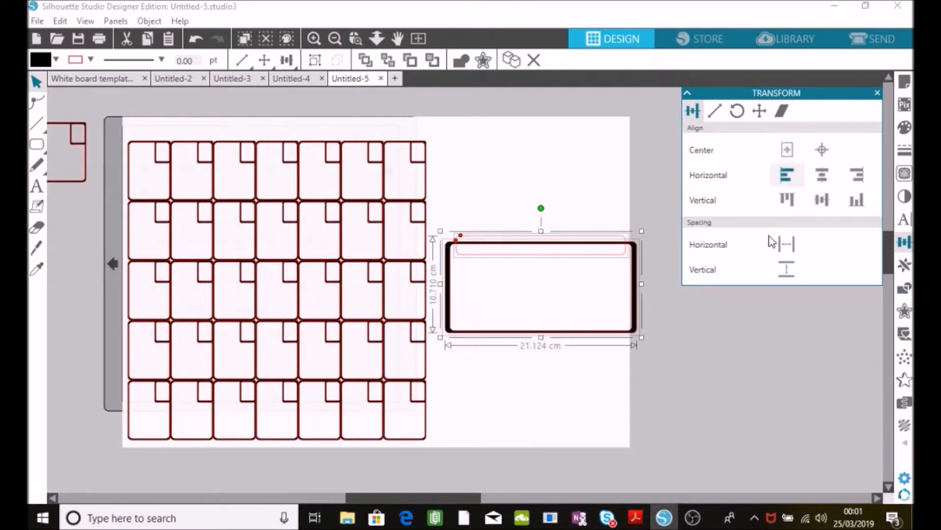
{"action": "left_click", "coordinate": [905, 288]}
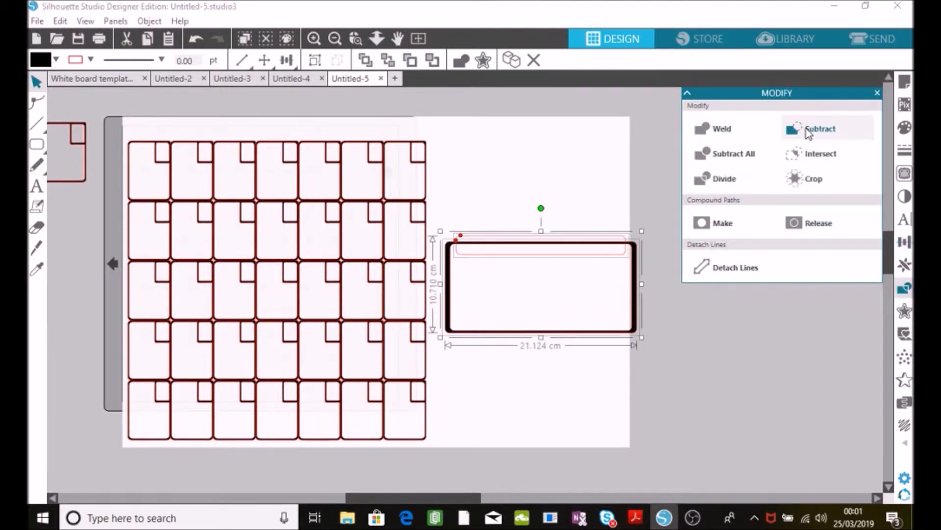
{"action": "left_click", "coordinate": [808, 130]}
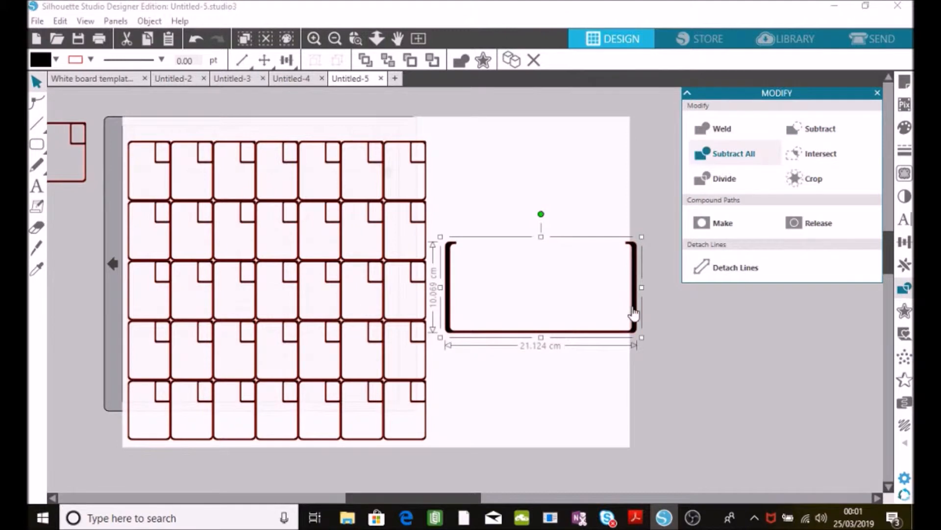
- Move the open frame next to the grid, then place a duplicate below it and stretch the duplicate down towards the page's lower edge
{"action": "left_click_drag", "start_coordinate": [632, 312], "coordinate": [620, 295]}
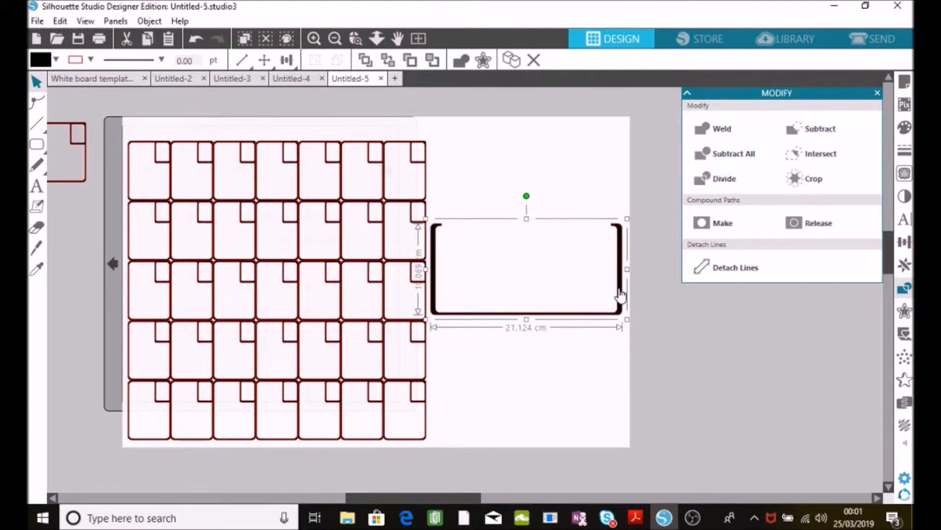
{"action": "key", "text": "ctrl+d"}
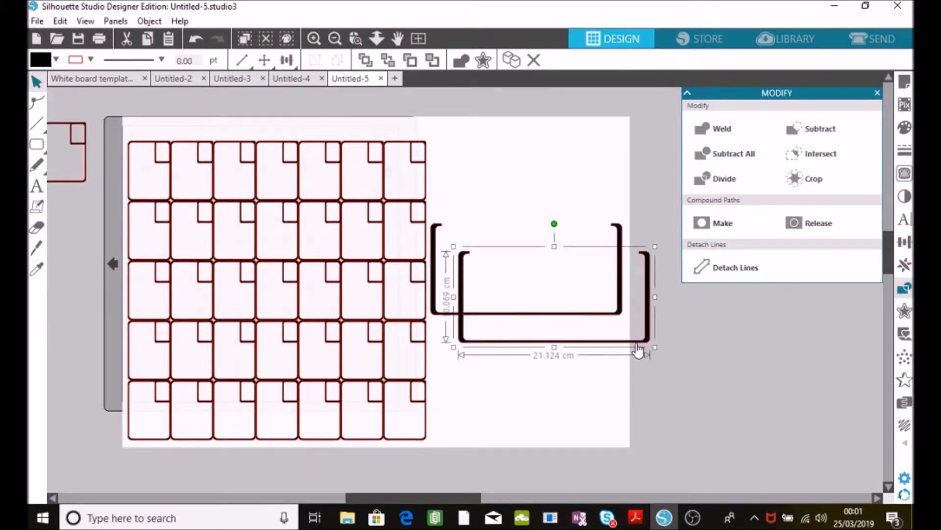
{"action": "left_click_drag", "start_coordinate": [640, 347], "coordinate": [612, 420]}
{"action": "left_click_drag", "start_coordinate": [526, 420], "coordinate": [528, 442]}
{"action": "left_click", "coordinate": [680, 369]}
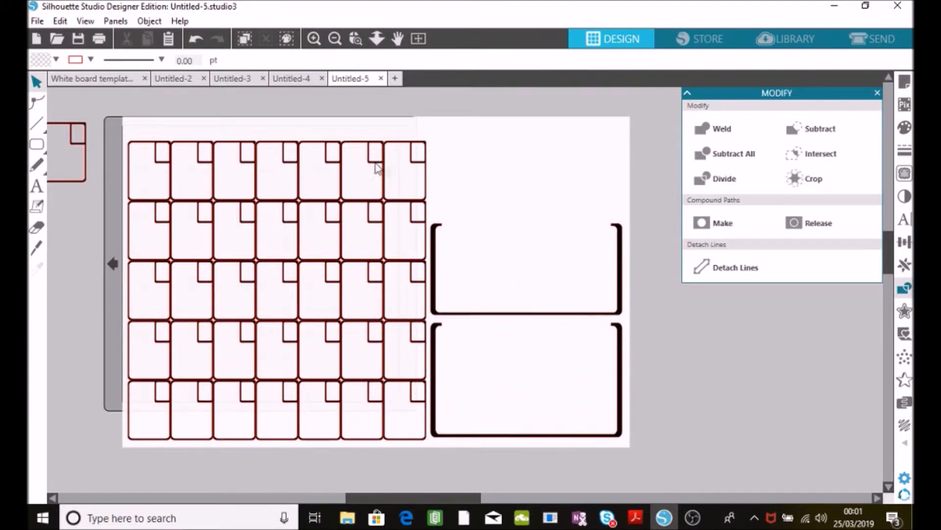
- Add the family name as 72 pt Arial Unicode MS text above the open frames
{"action": "left_click", "coordinate": [38, 186]}
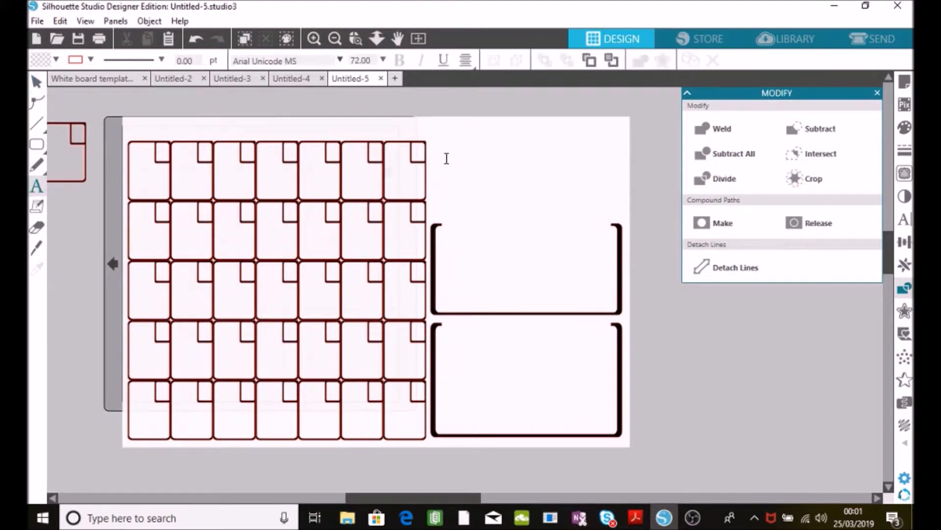
{"action": "left_click", "coordinate": [486, 137]}
{"action": "type", "text": "Williams"}
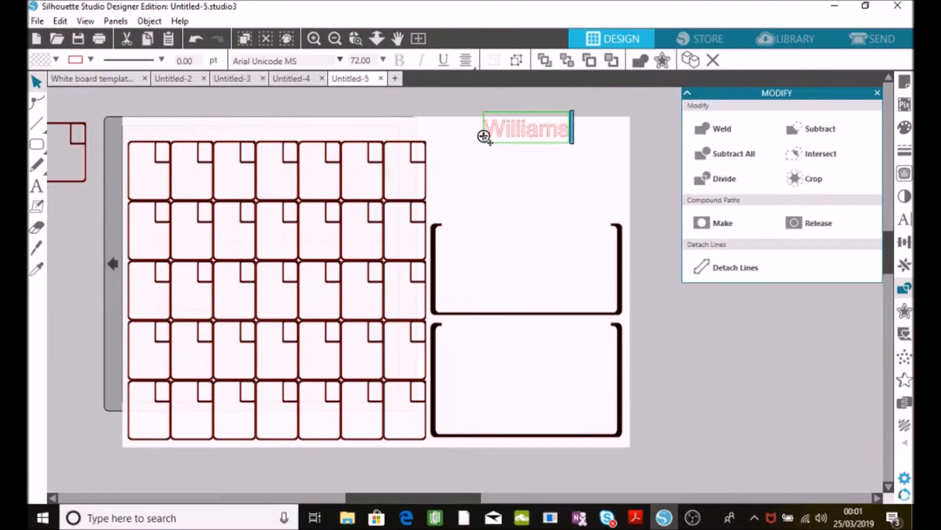
- Change the font of the whole family-name heading to Snowdrop
{"action": "key", "text": "shift+Left"}
{"action": "key", "text": "shift+Left"}
{"action": "key", "text": "shift+Left"}
{"action": "key", "text": "shift+Left"}
{"action": "key", "text": "shift+Left"}
{"action": "key", "text": "shift+Left"}
{"action": "key", "text": "shift+Left"}
{"action": "key", "text": "shift+Left"}
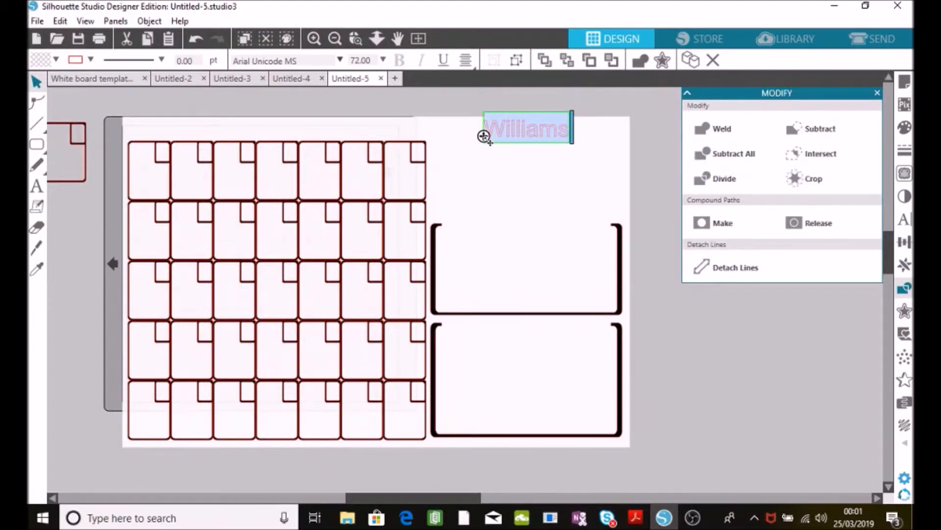
{"action": "left_click", "coordinate": [340, 61]}
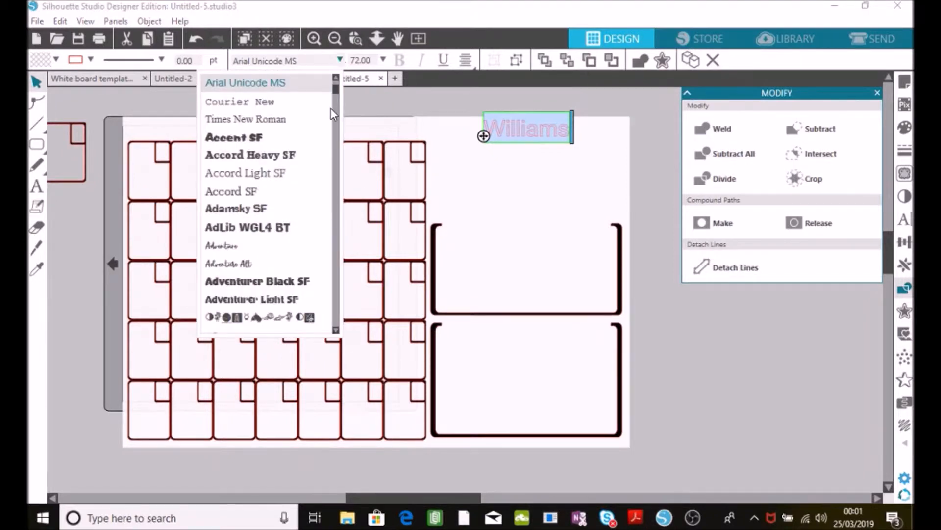
{"action": "left_click_drag", "start_coordinate": [336, 98], "coordinate": [342, 86]}
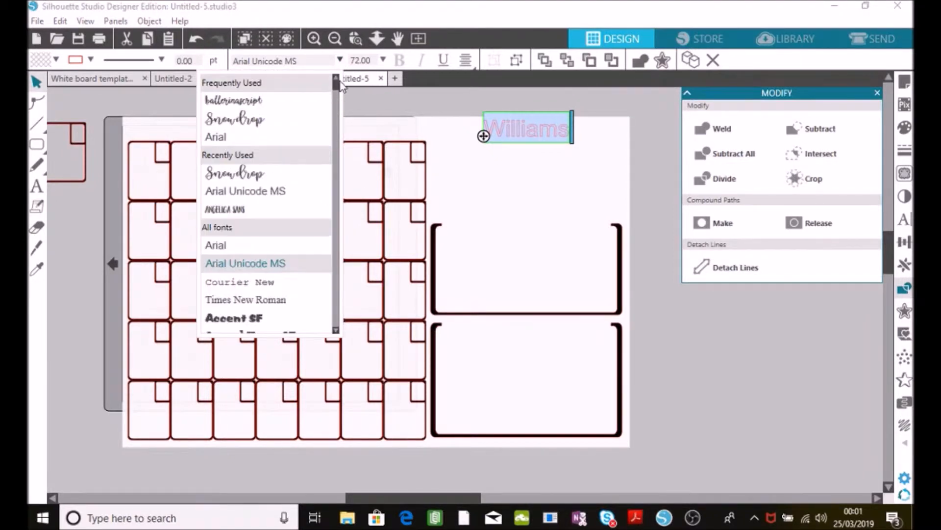
{"action": "left_click", "coordinate": [279, 122]}
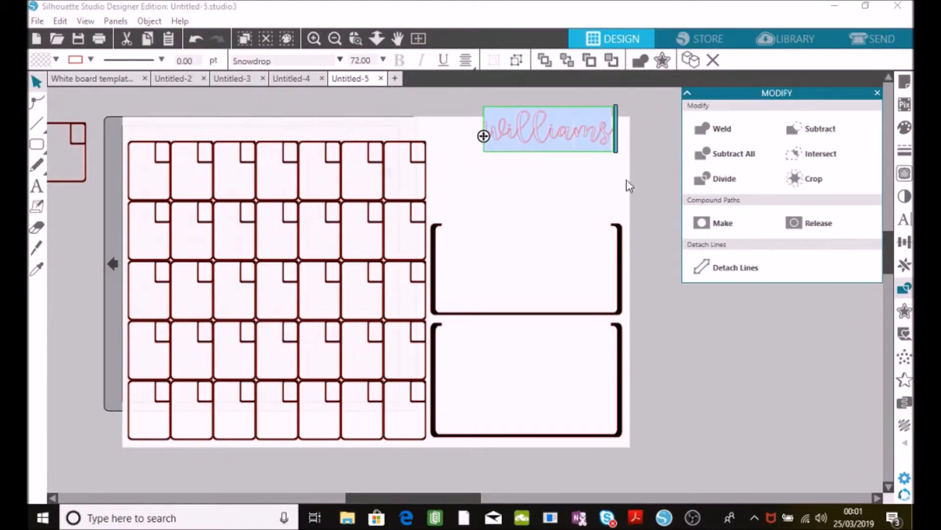
- Weld the family-name heading's letters and enlarge it to about 18.7 cm wide, positioned above the open frames
{"action": "left_click", "coordinate": [721, 131]}
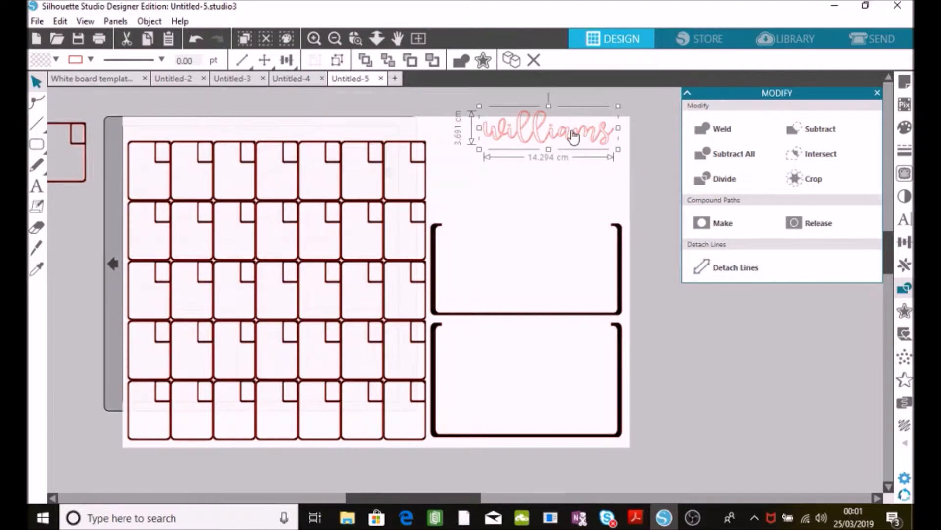
{"action": "left_click_drag", "start_coordinate": [557, 147], "coordinate": [622, 183]}
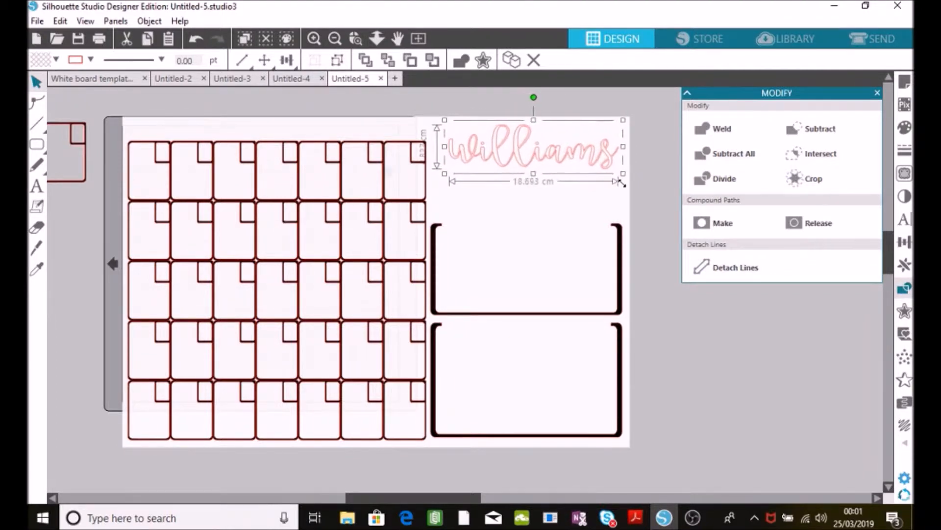
{"action": "left_click", "coordinate": [647, 214]}
- Add a two-line text reading "This month" and "Important dates" below the family-name heading
{"action": "left_click", "coordinate": [38, 186]}
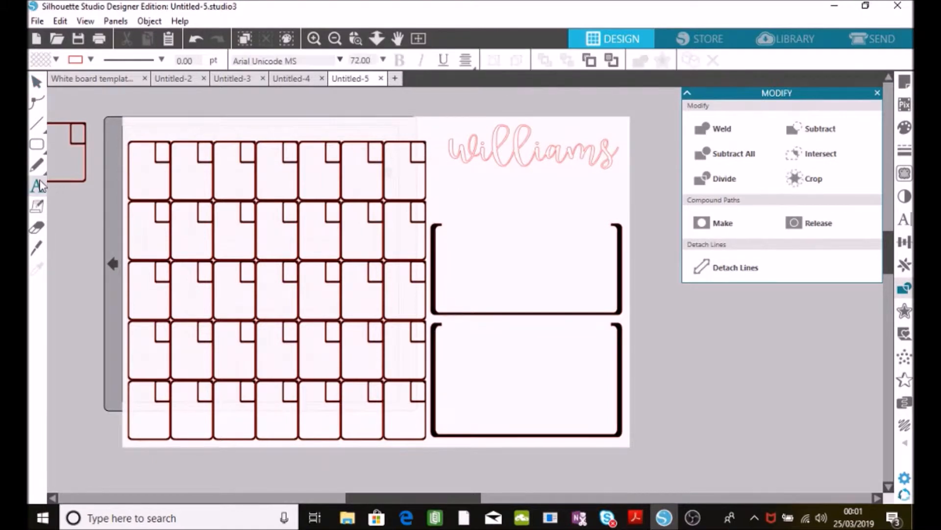
{"action": "left_click", "coordinate": [461, 226]}
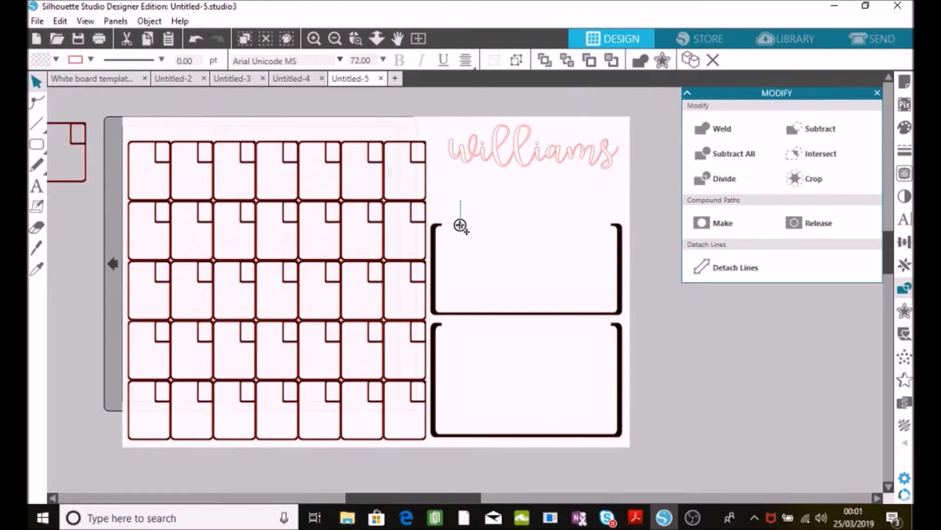
{"action": "type", "text": "This "}
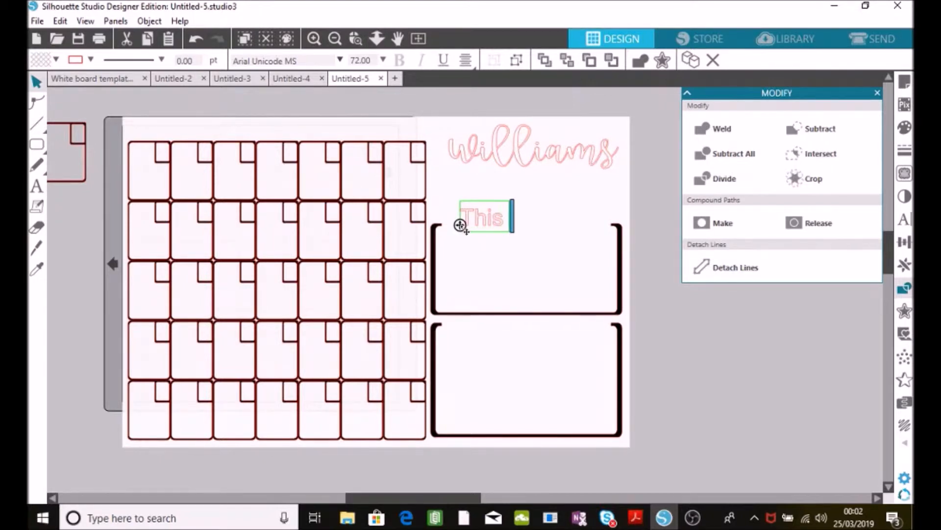
{"action": "type", "text": "month"}
{"action": "key", "text": "Return"}
{"action": "type", "text": "Important"}
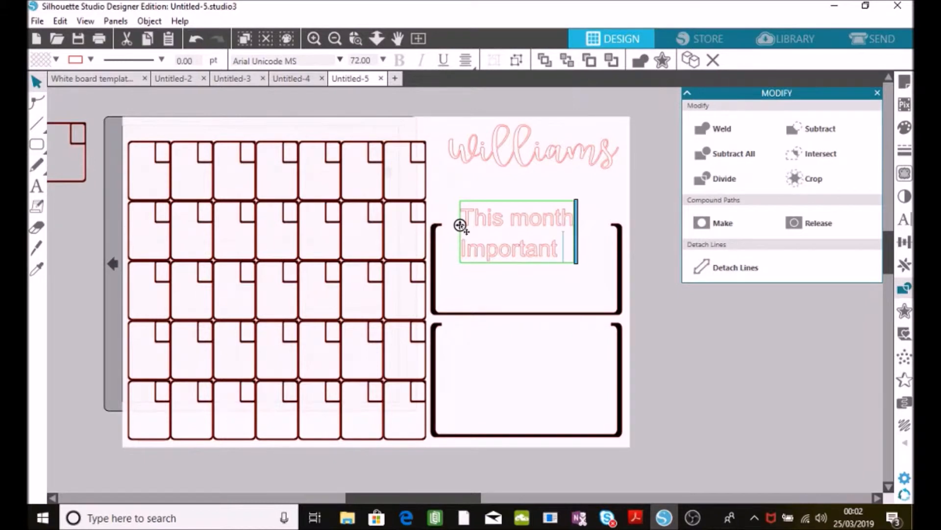
{"action": "type", "text": " da"}
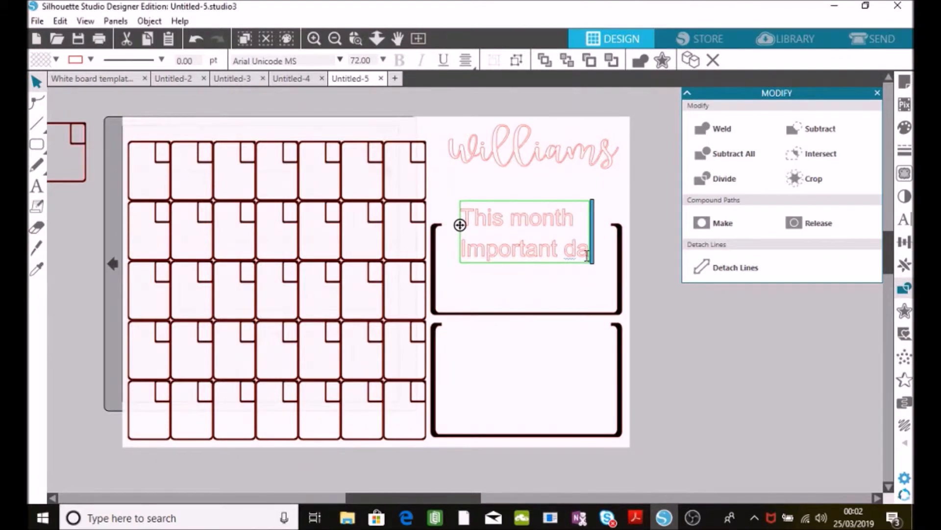
{"action": "type", "text": "T"}
{"action": "key", "text": "BackSpace"}
{"action": "type", "text": "te"}
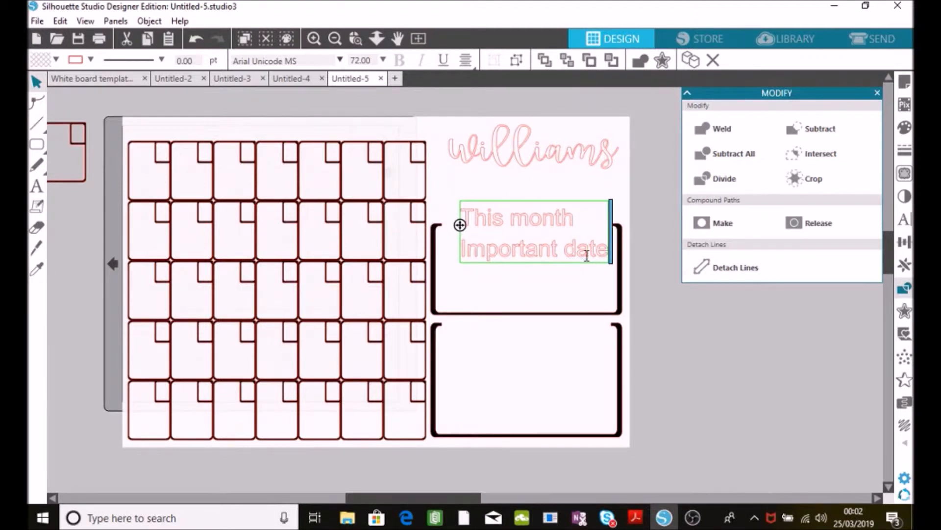
{"action": "type", "text": "s"}
- Set both lines of the "This month" and "Important dates" text in the Snowdrop font
{"action": "left_click_drag", "start_coordinate": [467, 219], "coordinate": [618, 252]}
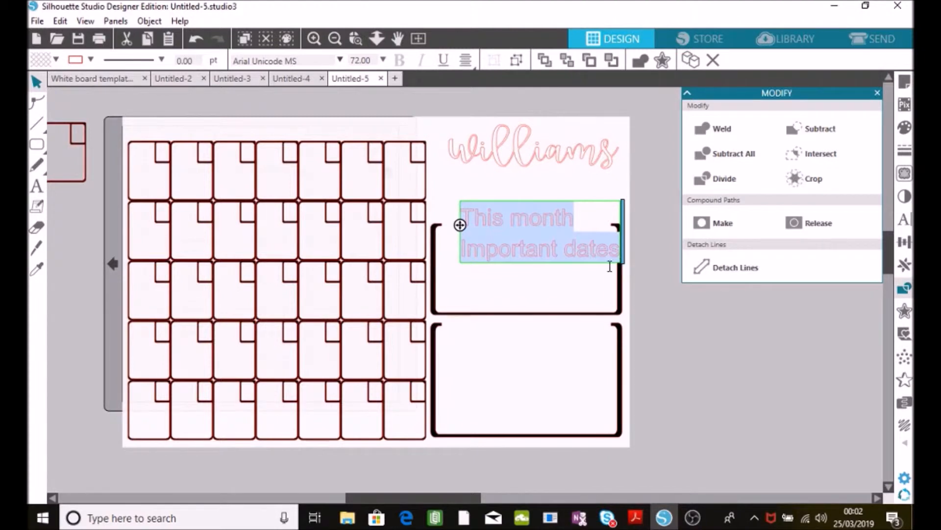
{"action": "left_click", "coordinate": [339, 61]}
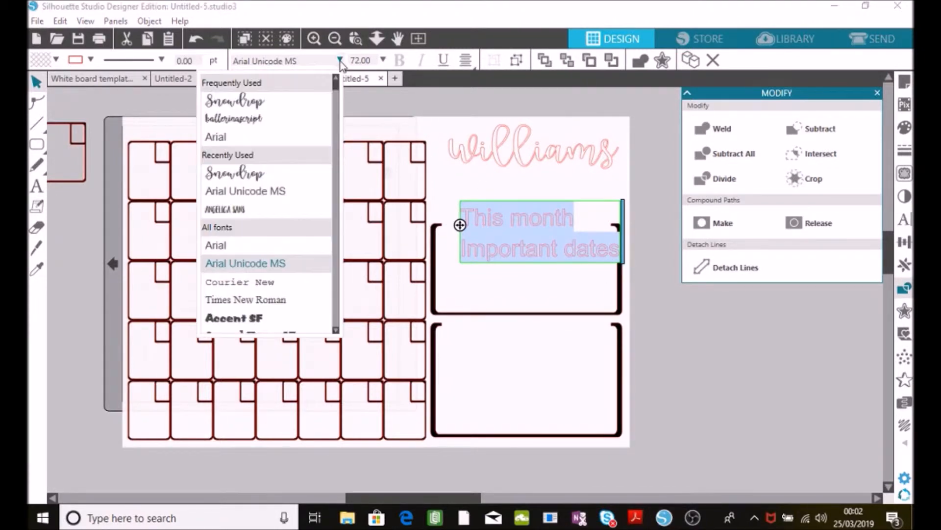
{"action": "left_click", "coordinate": [280, 106]}
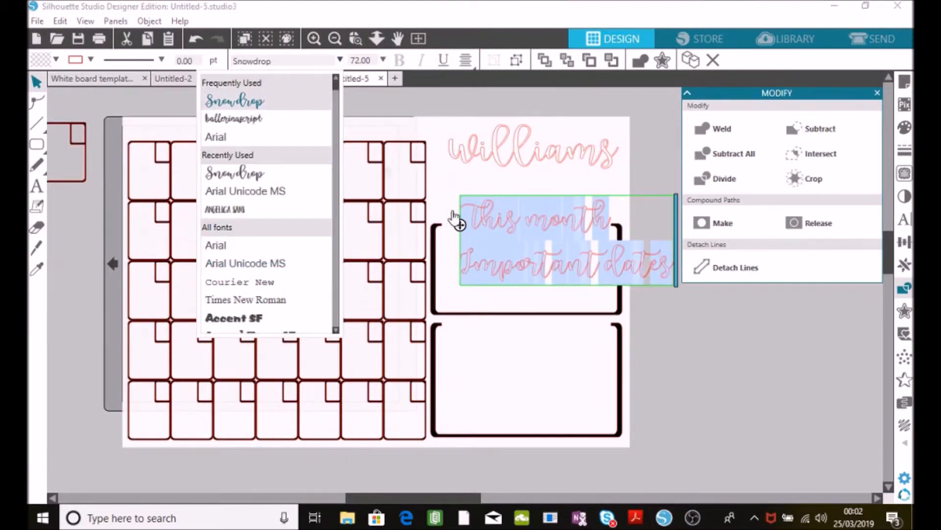
{"action": "left_click", "coordinate": [678, 330]}
{"action": "left_click", "coordinate": [679, 330]}
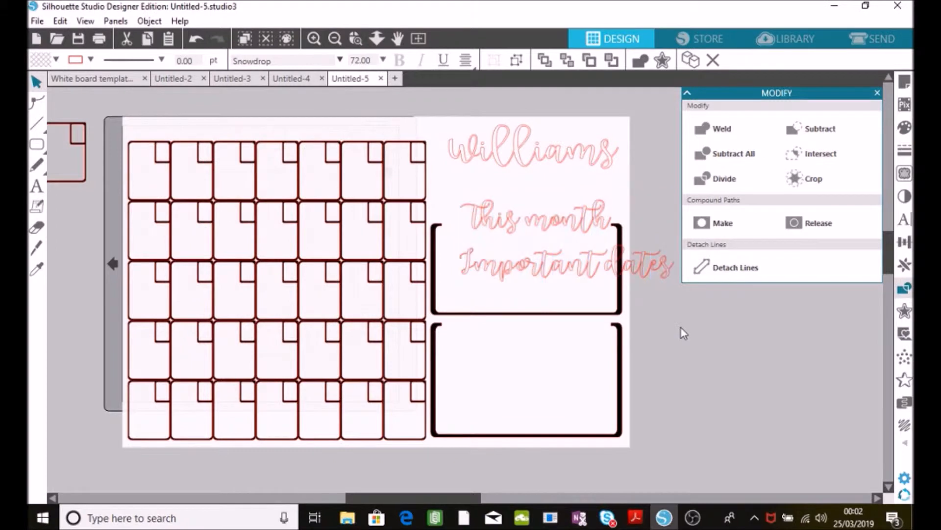
- Ungroup the two-line text into separate letters and move it off the page beside the open frames
{"action": "left_click", "coordinate": [486, 227]}
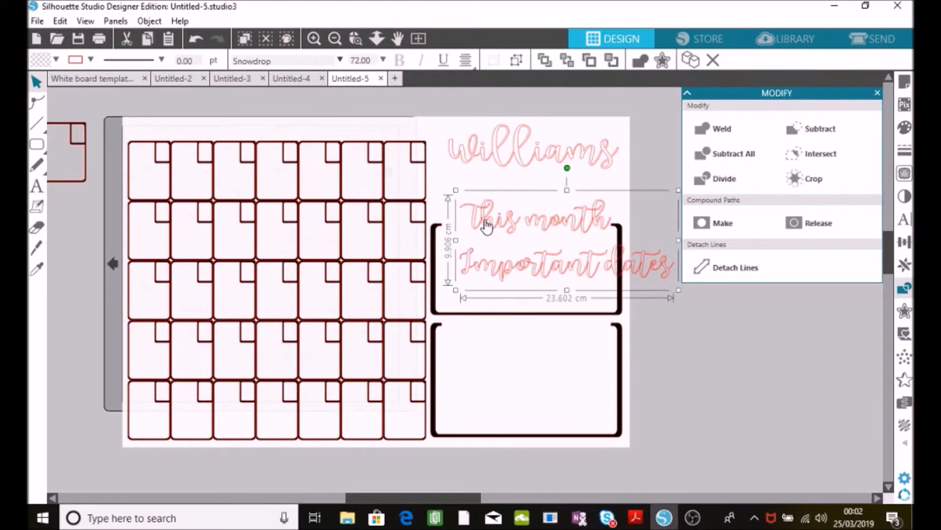
{"action": "left_click", "coordinate": [516, 61]}
{"action": "left_click_drag", "start_coordinate": [657, 283], "coordinate": [863, 398]}
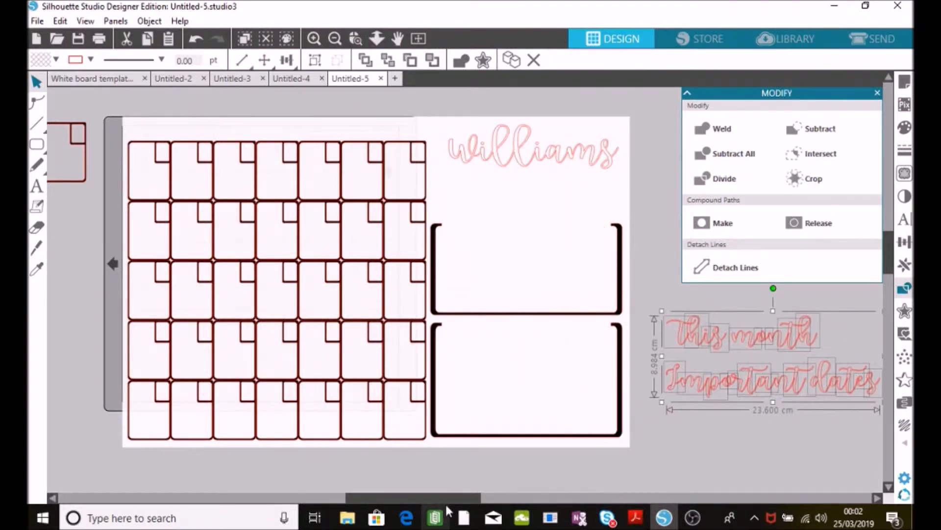
{"action": "left_click_drag", "start_coordinate": [447, 500], "coordinate": [498, 502]}
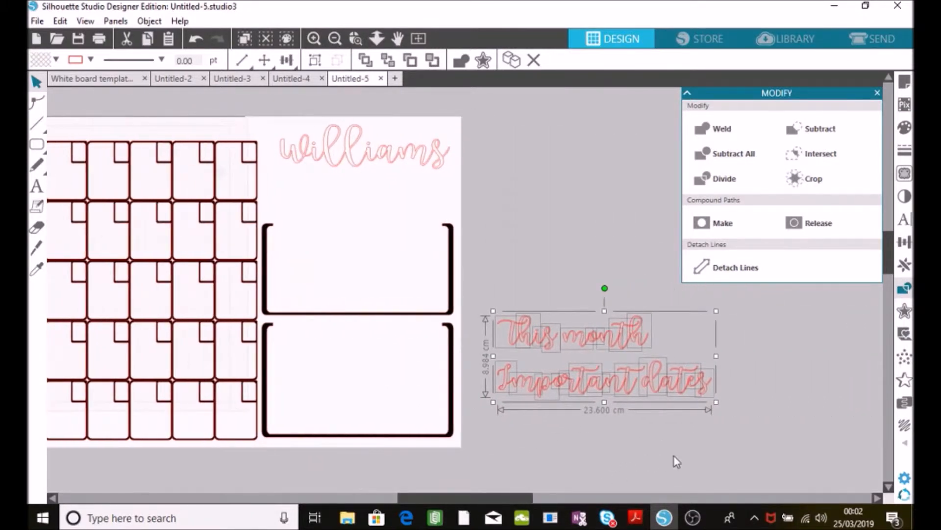
{"action": "left_click", "coordinate": [696, 442]}
- Weld and group the letters of "Important dates" and those of "This month" as two separate phrases
{"action": "left_click_drag", "start_coordinate": [741, 418], "coordinate": [486, 373]}
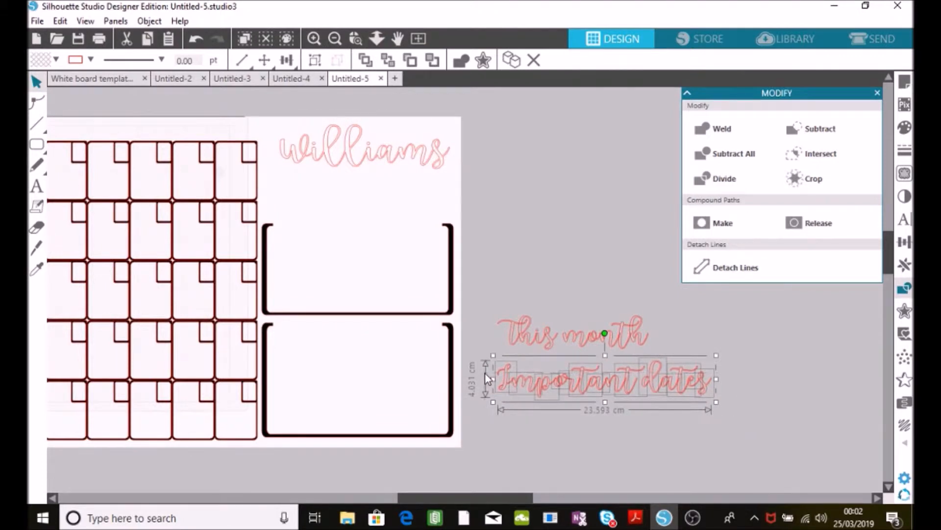
{"action": "left_click", "coordinate": [724, 130]}
{"action": "left_click", "coordinate": [316, 60]}
{"action": "left_click_drag", "start_coordinate": [478, 290], "coordinate": [671, 349]}
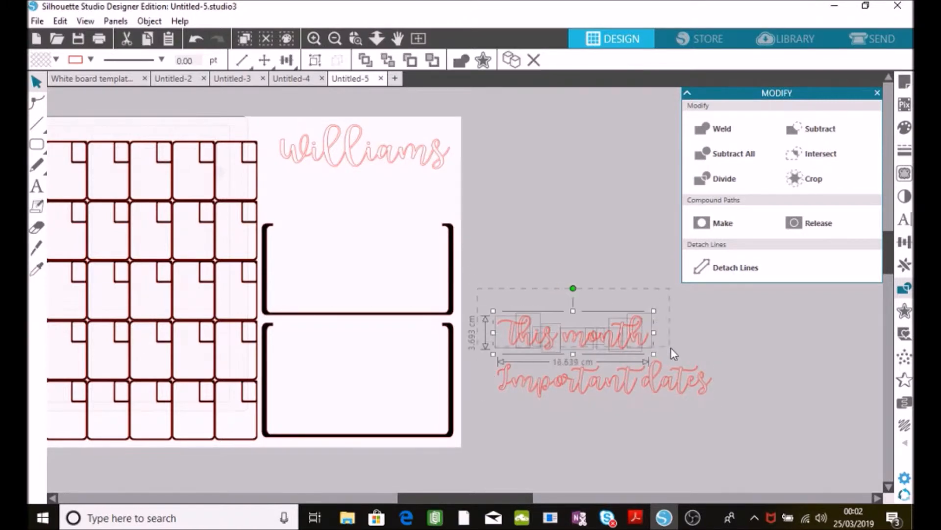
{"action": "left_click", "coordinate": [726, 130]}
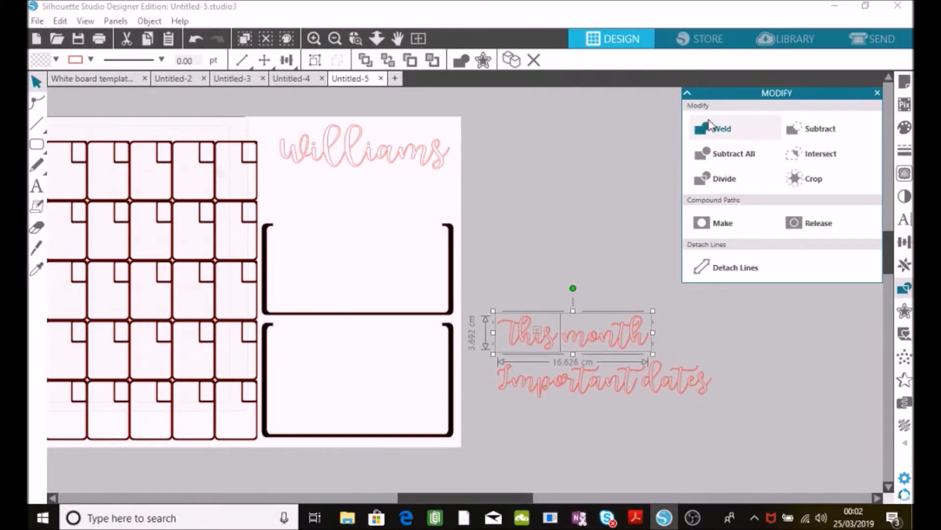
{"action": "left_click", "coordinate": [316, 59]}
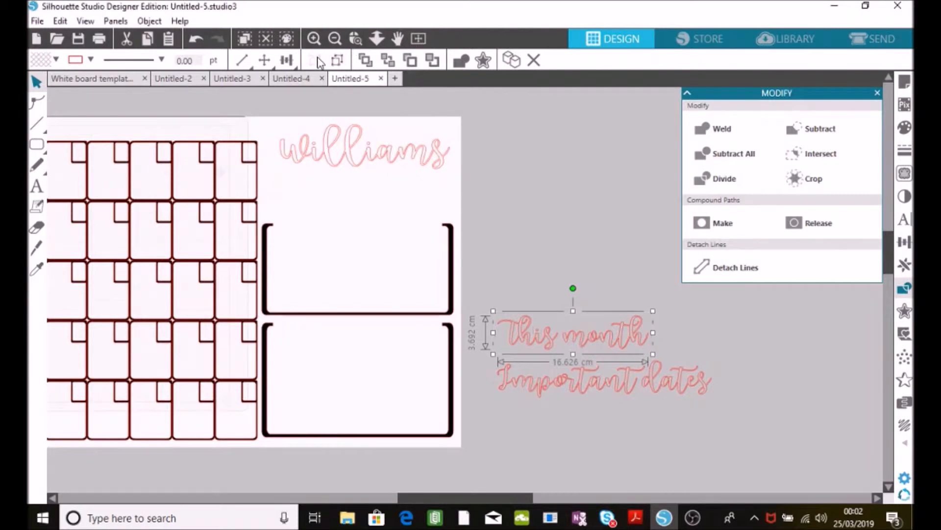
- Move both phrases onto the open frames and shrink them together until "Important dates" fits within a frame's top opening
{"action": "left_click", "coordinate": [593, 370], "text": "shift"}
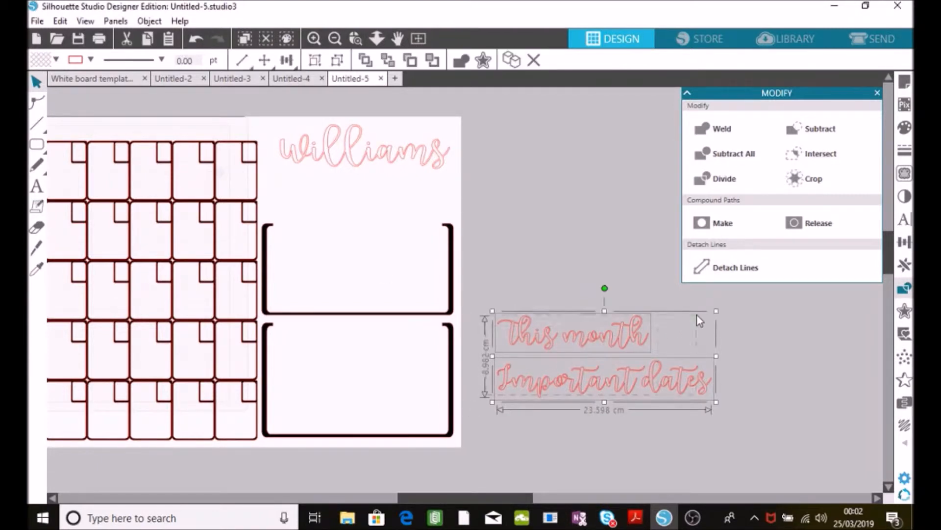
{"action": "left_click_drag", "start_coordinate": [711, 398], "coordinate": [499, 347]}
{"action": "left_click", "coordinate": [504, 357]}
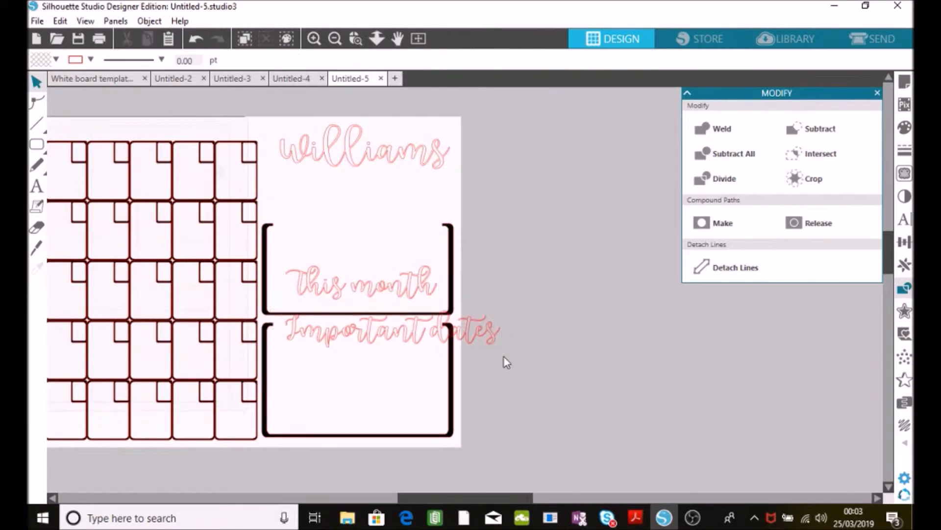
{"action": "left_click", "coordinate": [500, 351]}
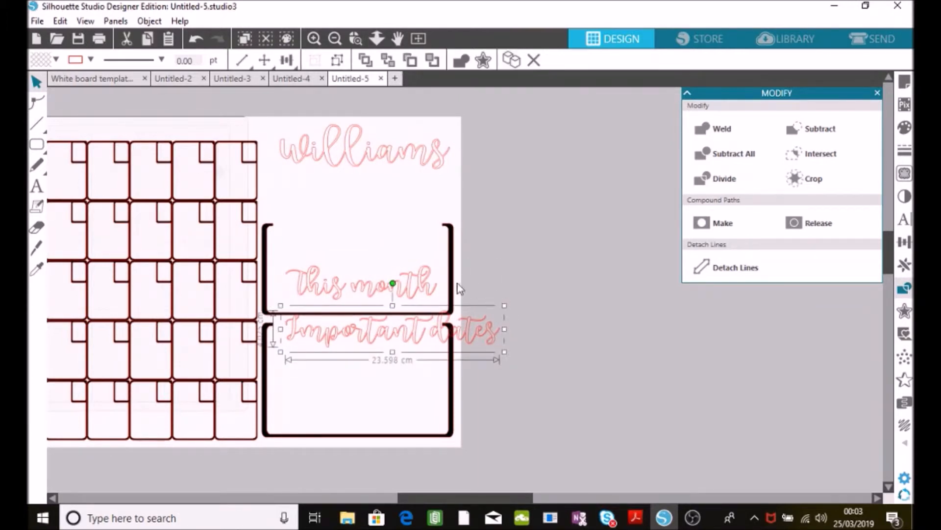
{"action": "left_click", "coordinate": [434, 286], "text": "shift"}
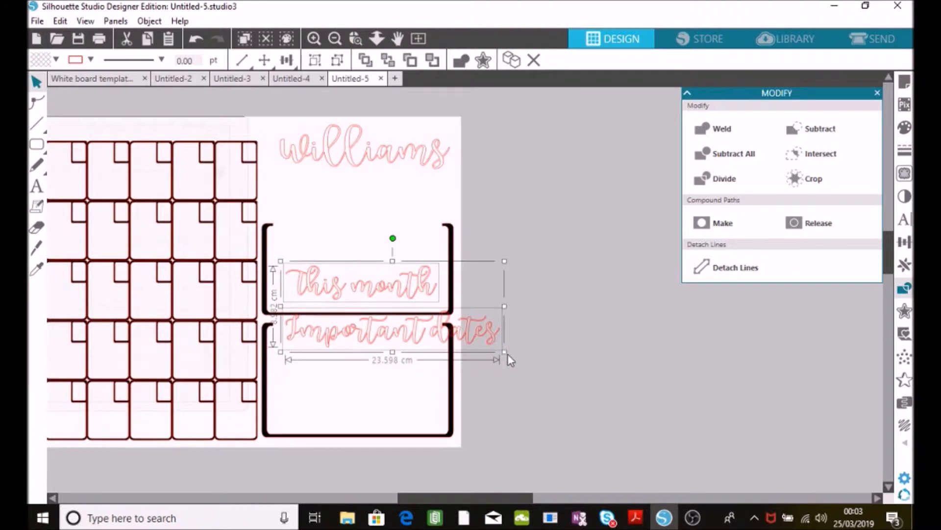
{"action": "left_click_drag", "start_coordinate": [504, 351], "coordinate": [423, 346]}
- Place "This month" in the top opening of the upper frame and "Important dates" in that of the lower frame
{"action": "left_click", "coordinate": [479, 336]}
{"action": "left_click_drag", "start_coordinate": [372, 303], "coordinate": [389, 229]}
{"action": "left_click", "coordinate": [493, 425]}
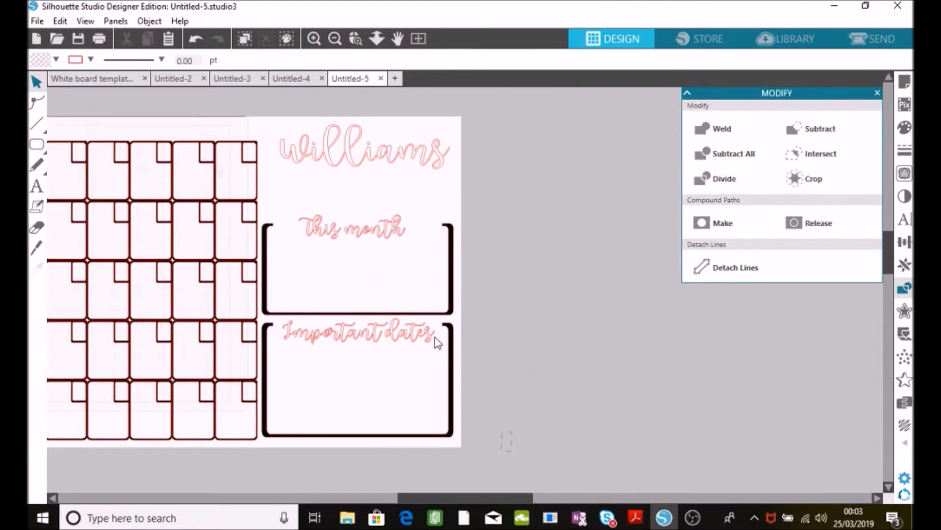
- Align the two phrases and both open frames on a common horizontal centre
{"action": "left_click_drag", "start_coordinate": [438, 343], "coordinate": [364, 210]}
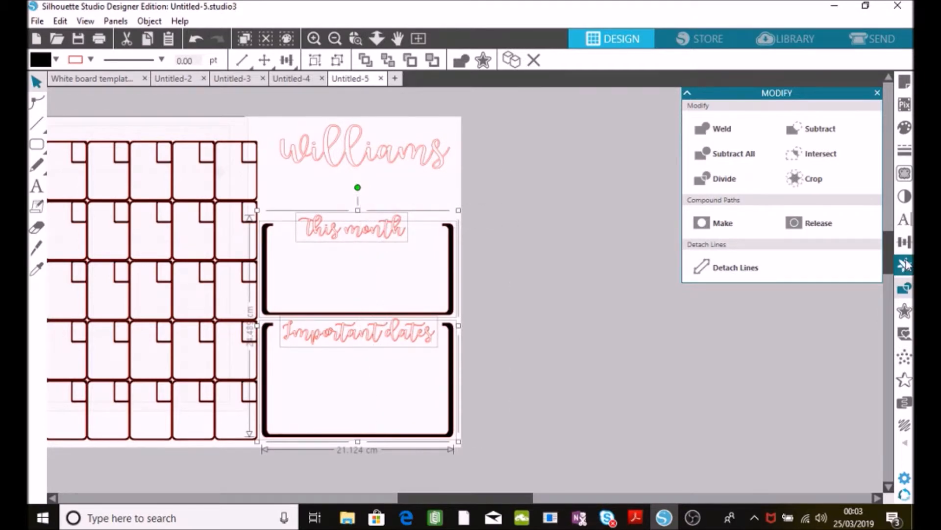
{"action": "left_click", "coordinate": [906, 243]}
{"action": "left_click", "coordinate": [822, 175]}
{"action": "left_click", "coordinate": [537, 311]}
- Add text beside the page listing jan to jun, jul to dec and, after a blank line, mon tue wed thur fri sat sun
{"action": "left_click", "coordinate": [36, 190]}
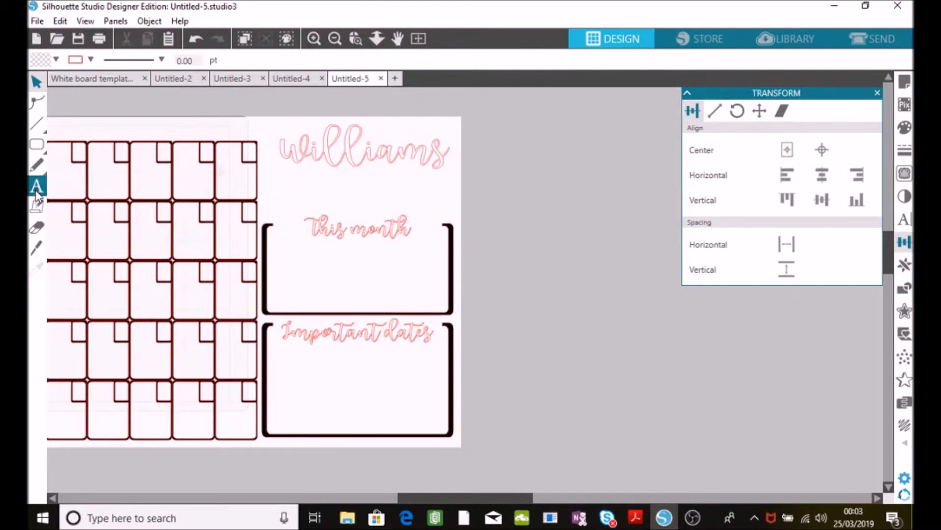
{"action": "left_click", "coordinate": [477, 242]}
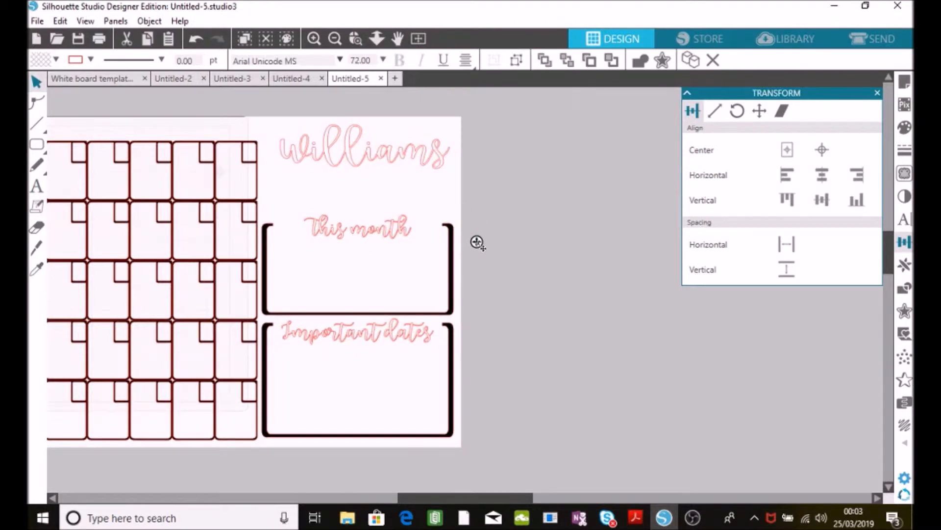
{"action": "type", "text": "jan feb mar a"}
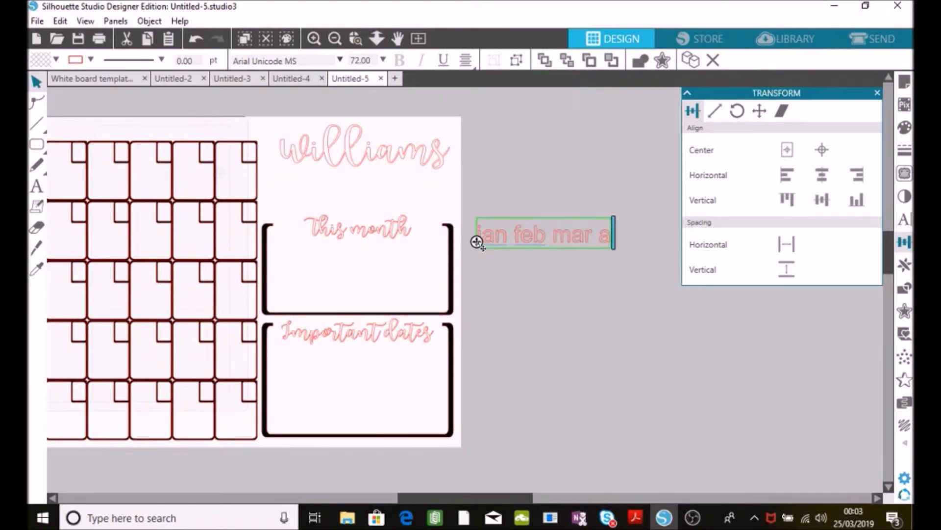
{"action": "type", "text": "pr"}
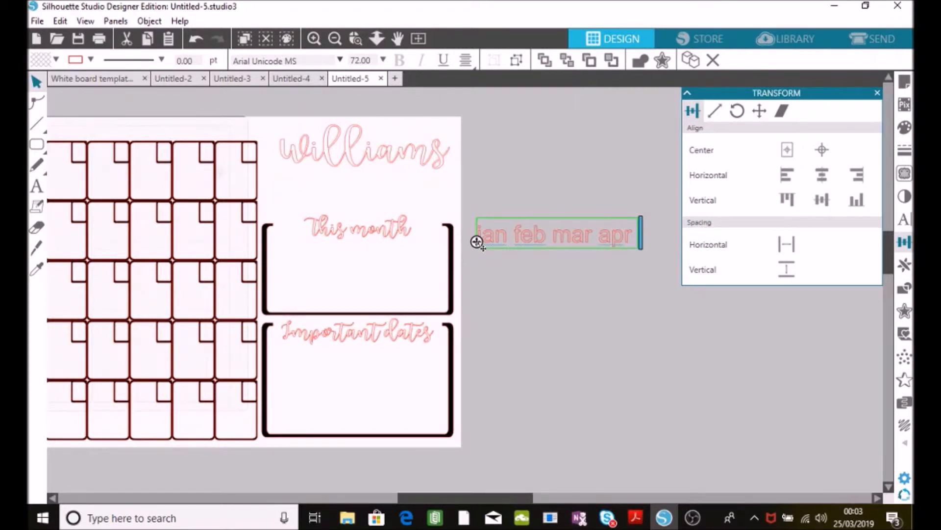
{"action": "type", "text": " may"}
{"action": "key", "text": "Return"}
{"action": "type", "text": "jun"}
{"action": "key", "text": "Return"}
{"action": "type", "text": "jul aug sep oct nov"}
{"action": "key", "text": "Return"}
{"action": "type", "text": "dec"}
{"action": "key", "text": "Return"}
{"action": "key", "text": "Return"}
{"action": "type", "text": "mon tue wed t"}
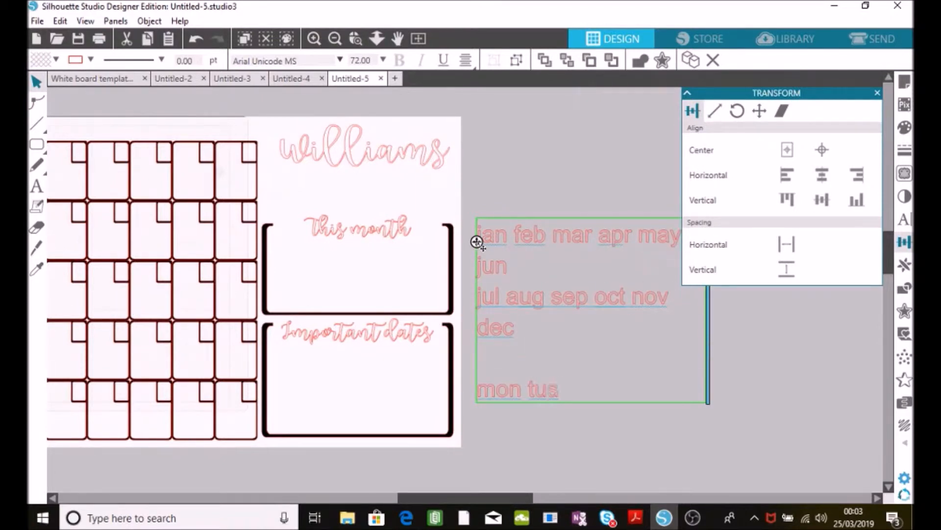
{"action": "type", "text": "hur fri sat sun"}
- Change the font of all the month and weekday text to Angelica SANS
{"action": "key", "text": "ctrl+a"}
{"action": "left_click", "coordinate": [340, 60]}
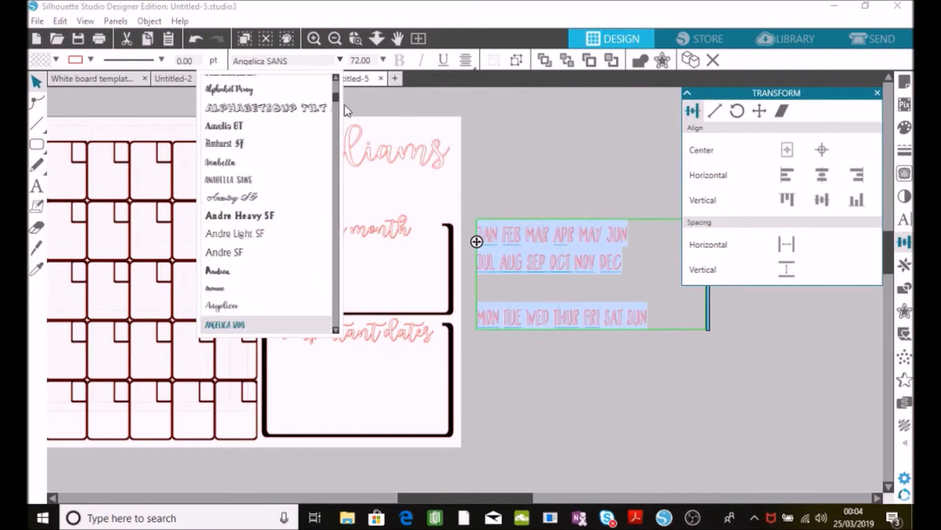
- Apply Angelica SANS to the text, ungroup it, and group the letters of each weekday from SUN back to MON into separate words
{"action": "left_click", "coordinate": [231, 324]}
{"action": "left_click", "coordinate": [515, 61]}
{"action": "left_click", "coordinate": [314, 39]}
{"action": "left_click_drag", "start_coordinate": [706, 442], "coordinate": [619, 365]}
{"action": "left_click", "coordinate": [315, 60]}
{"action": "left_click_drag", "start_coordinate": [544, 363], "coordinate": [608, 427]}
{"action": "left_click", "coordinate": [315, 61]}
{"action": "left_click_drag", "start_coordinate": [474, 362], "coordinate": [532, 424]}
{"action": "left_click", "coordinate": [315, 61]}
{"action": "left_click_drag", "start_coordinate": [372, 357], "coordinate": [457, 415]}
{"action": "left_click", "coordinate": [314, 60]}
{"action": "left_click_drag", "start_coordinate": [278, 361], "coordinate": [359, 426]}
{"action": "left_click", "coordinate": [315, 60]}
{"action": "left_click_drag", "start_coordinate": [198, 360], "coordinate": [264, 425]}
{"action": "left_click", "coordinate": [314, 60]}
{"action": "left_click_drag", "start_coordinate": [101, 360], "coordinate": [194, 426]}
{"action": "left_click", "coordinate": [315, 61]}
- Group the letters of each month in the second row, from DEC back to JUL, into separate words
{"action": "left_click_drag", "start_coordinate": [621, 263], "coordinate": [533, 222]}
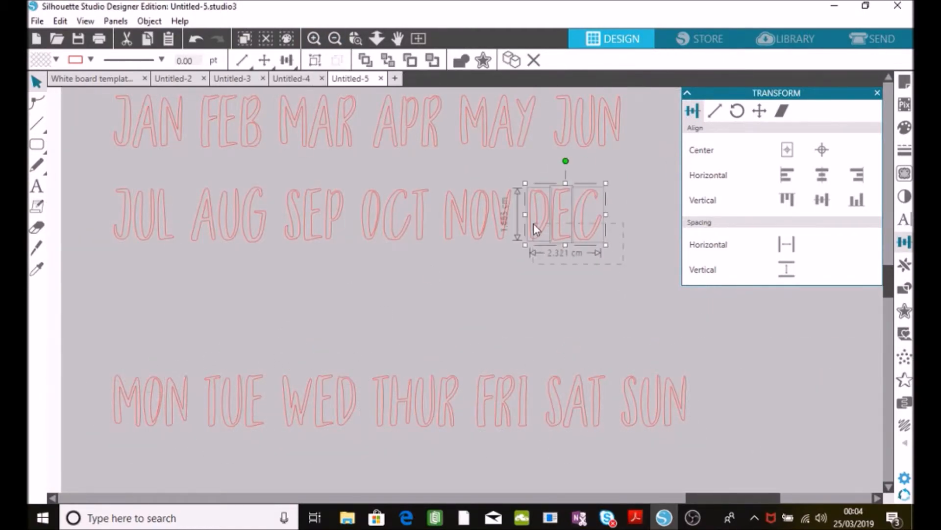
{"action": "left_click", "coordinate": [316, 59]}
{"action": "left_click_drag", "start_coordinate": [354, 253], "coordinate": [428, 188]}
{"action": "left_click", "coordinate": [315, 60]}
{"action": "left_click_drag", "start_coordinate": [277, 253], "coordinate": [347, 189]}
{"action": "left_click", "coordinate": [315, 60]}
{"action": "left_click_drag", "start_coordinate": [184, 253], "coordinate": [269, 189]}
{"action": "left_click", "coordinate": [314, 60]}
{"action": "left_click_drag", "start_coordinate": [105, 253], "coordinate": [175, 189]}
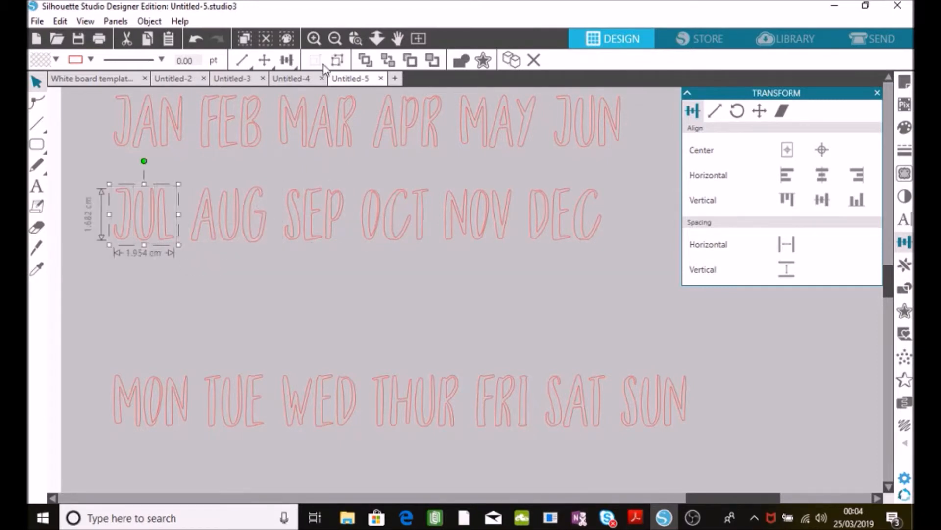
- Group the letters of the months in the first row into separate words, working back from MAY to FEB
{"action": "left_click_drag", "start_coordinate": [510, 144], "coordinate": [542, 156]}
{"action": "left_click", "coordinate": [315, 61]}
{"action": "left_click_drag", "start_coordinate": [368, 91], "coordinate": [448, 159]}
{"action": "left_click", "coordinate": [315, 61]}
{"action": "left_click_drag", "start_coordinate": [274, 91], "coordinate": [365, 160]}
{"action": "left_click", "coordinate": [315, 60]}
{"action": "left_click_drag", "start_coordinate": [195, 91], "coordinate": [287, 160]}
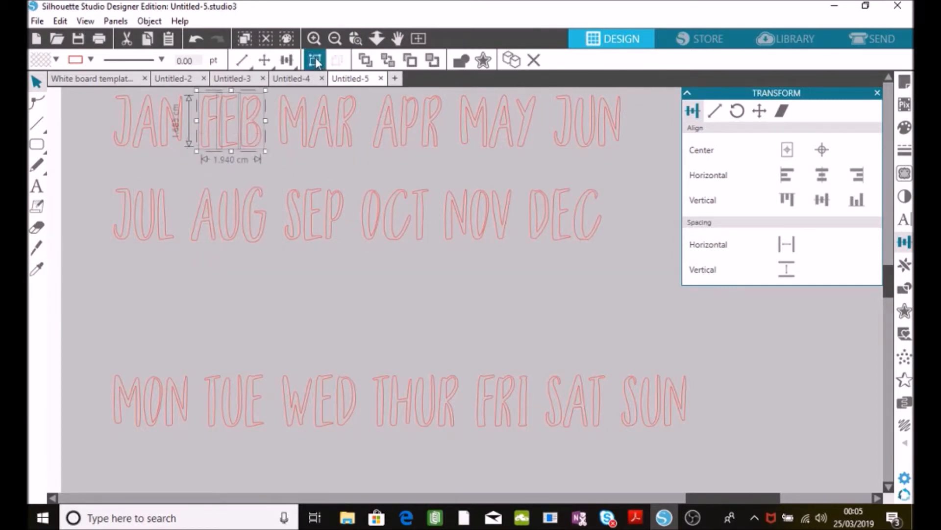
- Group the JAN to JUN row and the JUL to DEC row as one object each
{"action": "left_click_drag", "start_coordinate": [623, 154], "coordinate": [103, 92]}
{"action": "left_click", "coordinate": [315, 61]}
{"action": "left_click_drag", "start_coordinate": [102, 174], "coordinate": [611, 248]}
{"action": "left_click", "coordinate": [315, 61]}
- Move the JUL to DEC row up closer to the JAN to JUN row and centre both rows horizontally
{"action": "left_click_drag", "start_coordinate": [366, 215], "coordinate": [375, 183]}
{"action": "left_click_drag", "start_coordinate": [660, 275], "coordinate": [103, 91]}
{"action": "left_click", "coordinate": [822, 174]}
- Place both month rows directly beneath the family-name heading and centre them horizontally with it
{"action": "left_click", "coordinate": [335, 39]}
{"action": "left_click", "coordinate": [335, 39]}
{"action": "left_click", "coordinate": [334, 38]}
{"action": "left_click_drag", "start_coordinate": [515, 222], "coordinate": [485, 234]}
{"action": "left_click_drag", "start_coordinate": [421, 246], "coordinate": [242, 187]}
{"action": "left_click_drag", "start_coordinate": [385, 220], "coordinate": [248, 151]}
{"action": "left_click_drag", "start_coordinate": [372, 206], "coordinate": [249, 150]}
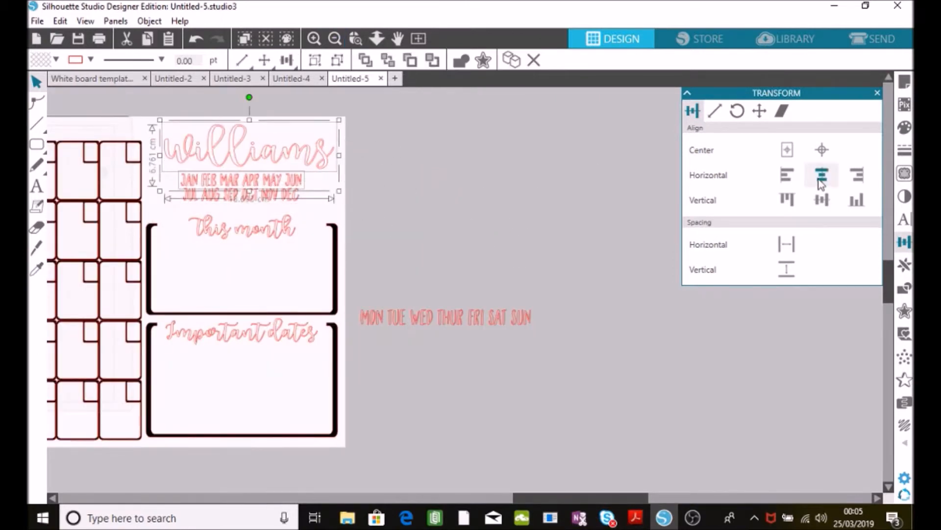
{"action": "left_click", "coordinate": [822, 174]}
- Move the weekday labels onto the page, directly above the day-box grid
{"action": "left_click_drag", "start_coordinate": [354, 297], "coordinate": [550, 341]}
{"action": "left_click_drag", "start_coordinate": [558, 498], "coordinate": [482, 498]}
{"action": "left_click_drag", "start_coordinate": [764, 323], "coordinate": [263, 138]}
- Shift the SUN label horizontally until it sits over the grid's last column
{"action": "left_click", "coordinate": [275, 137]}
{"action": "key", "text": "Right"}
{"action": "key", "text": "Right"}
{"action": "key", "text": "Right"}
{"action": "key", "text": "Right"}
{"action": "key", "text": "Right"}
{"action": "key", "text": "Right"}
{"action": "key", "text": "Right"}
{"action": "key", "text": "Right"}
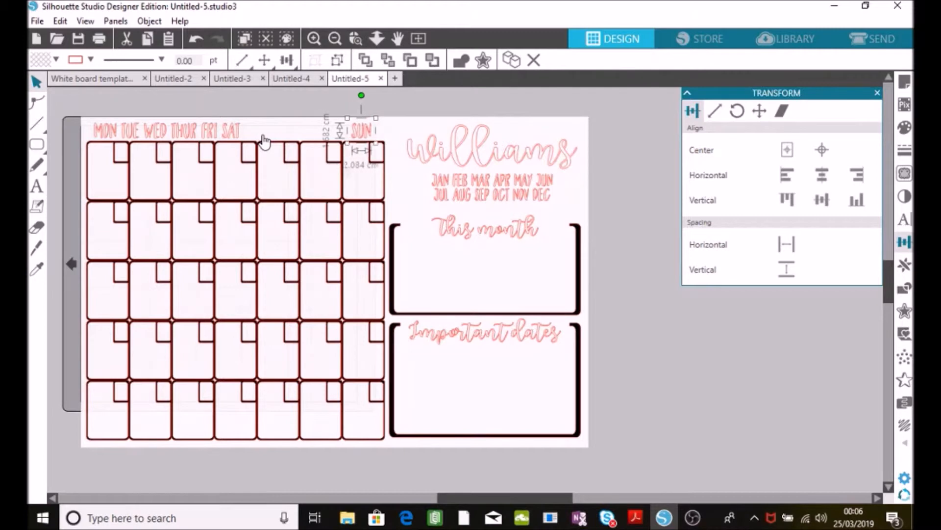
- Distribute the seven weekday labels with equal horizontal spacing across the grid
{"action": "left_click_drag", "start_coordinate": [74, 105], "coordinate": [392, 147]}
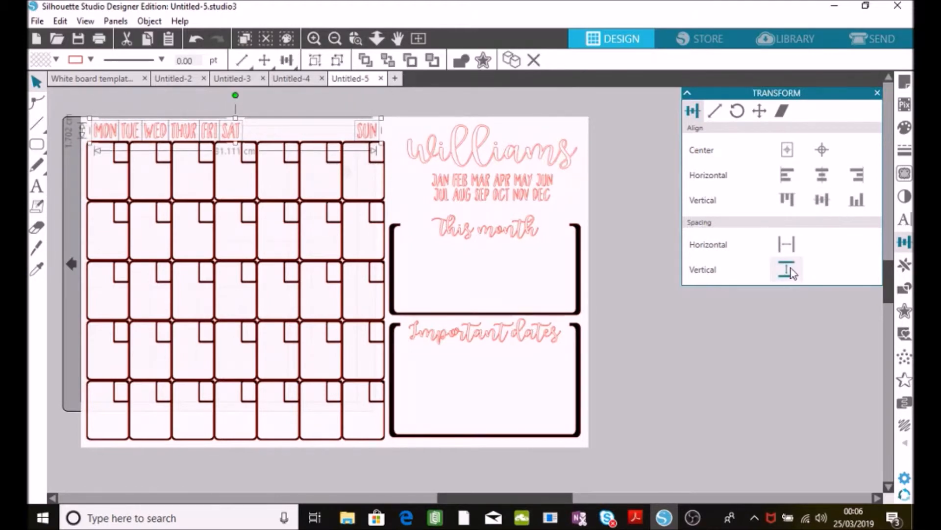
{"action": "left_click", "coordinate": [787, 245]}
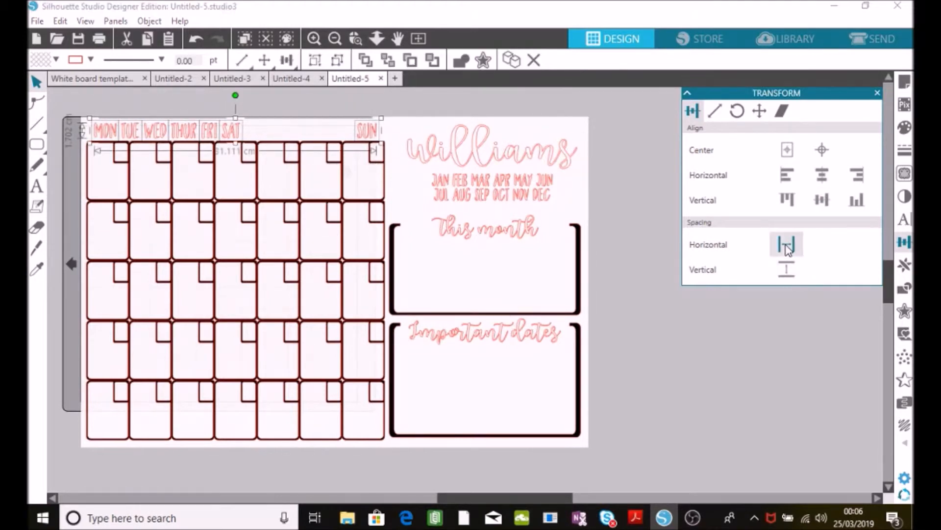
{"action": "left_click", "coordinate": [652, 426]}
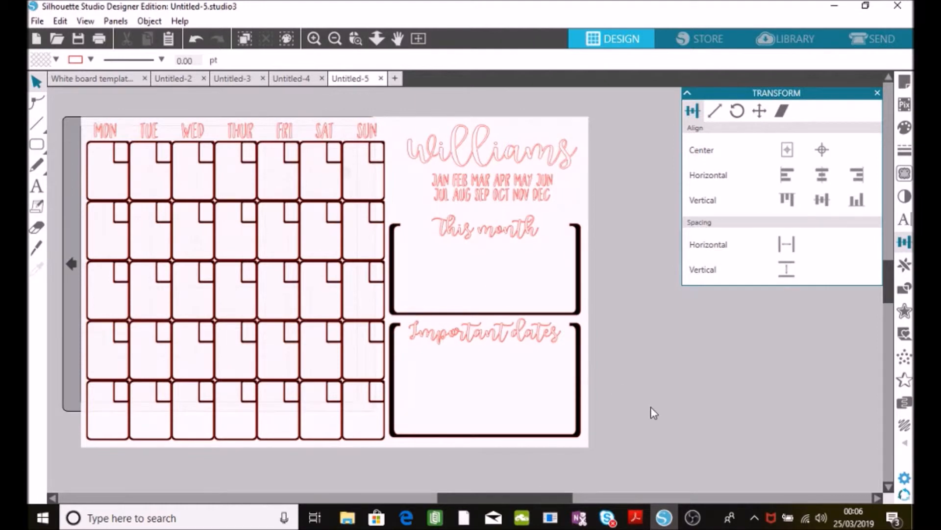
- Delete the spare day box lying beside the page
{"action": "left_click_drag", "start_coordinate": [567, 497], "coordinate": [549, 498]}
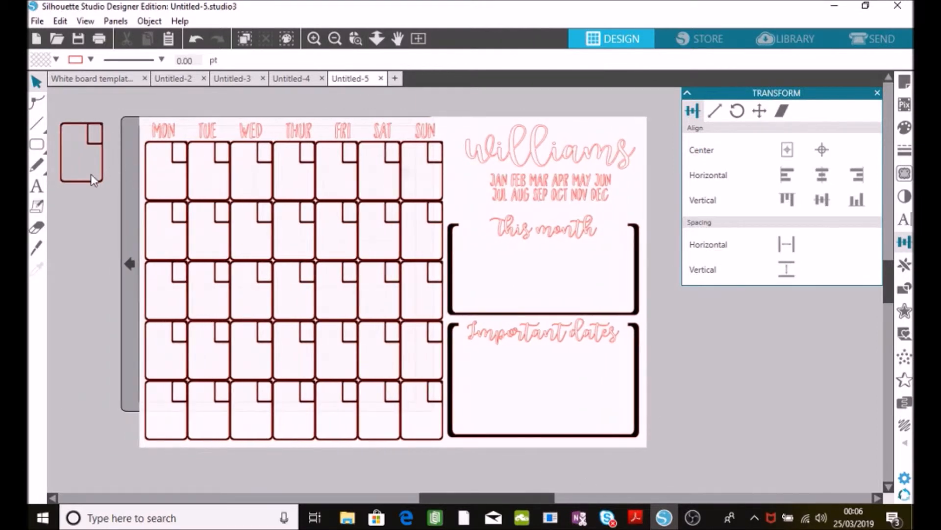
{"action": "left_click", "coordinate": [93, 186]}
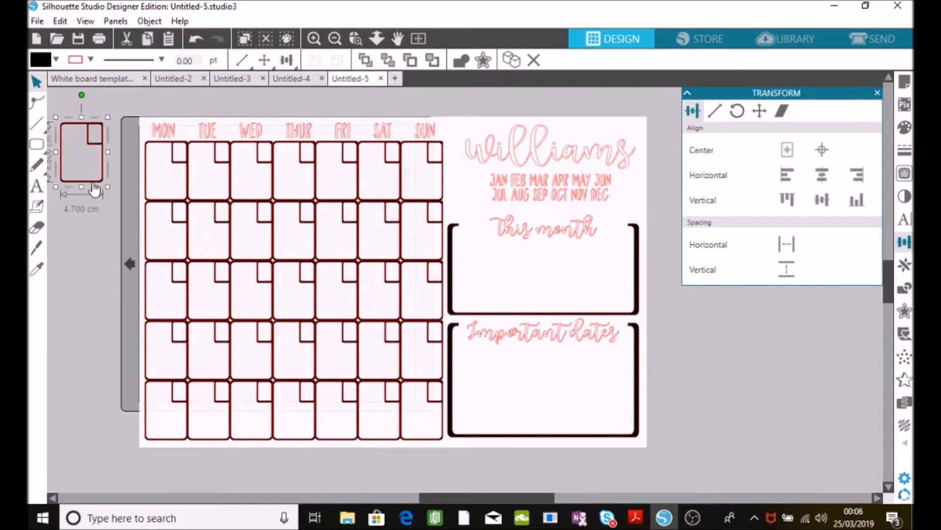
{"action": "key", "text": "Delete"}
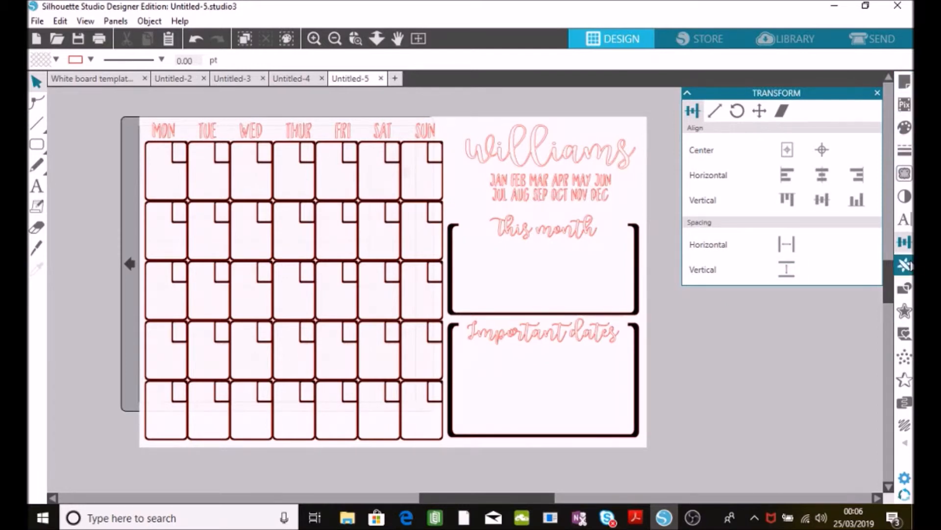
- Set the page size to 12"x12" and move the day-box grid with its weekday labels off the page
{"action": "left_click", "coordinate": [905, 82]}
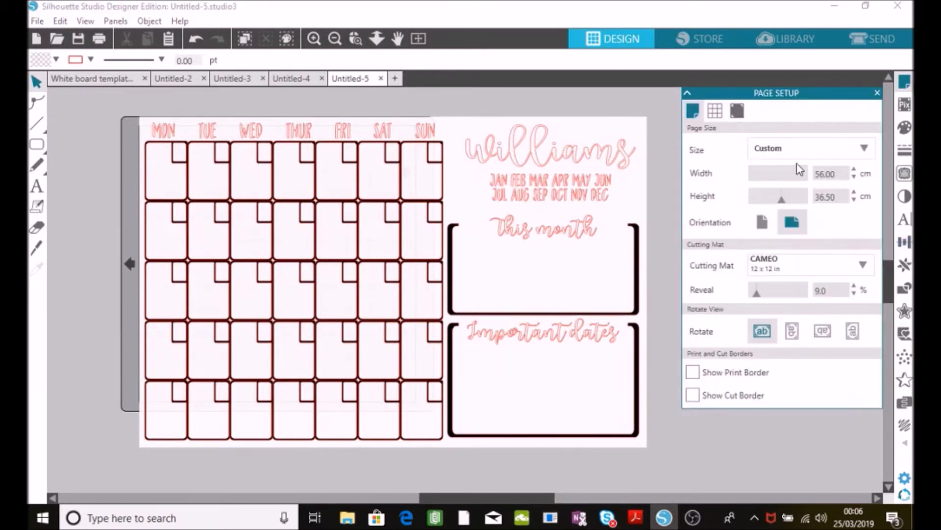
{"action": "left_click", "coordinate": [873, 152]}
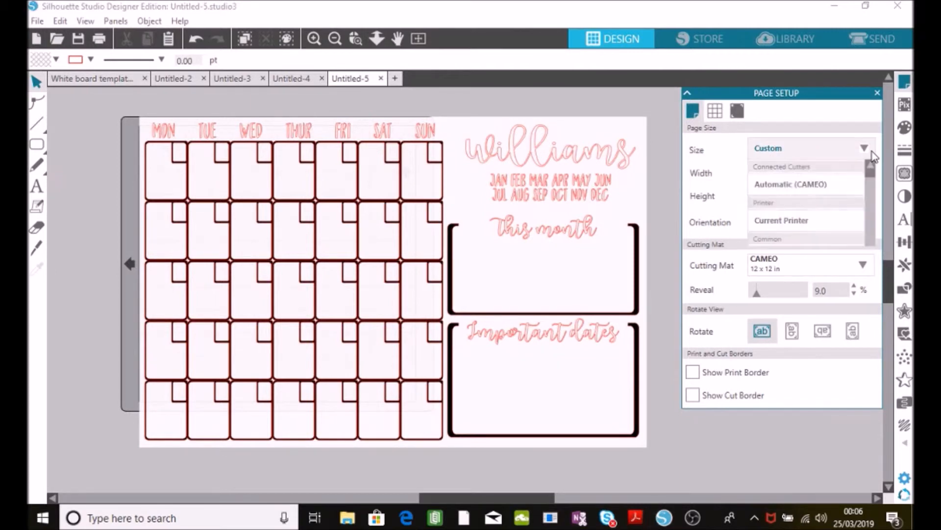
{"action": "left_click_drag", "start_coordinate": [872, 188], "coordinate": [873, 202]}
{"action": "left_click", "coordinate": [821, 225]}
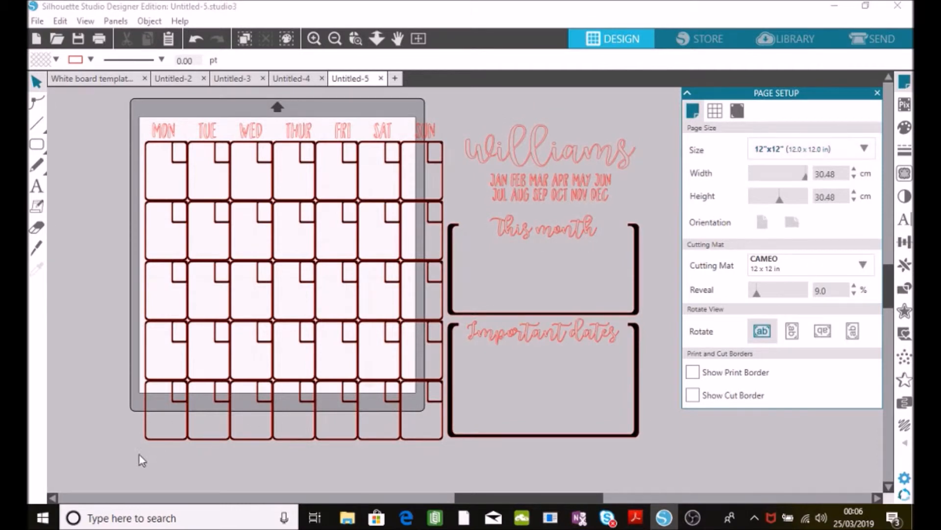
{"action": "left_click_drag", "start_coordinate": [128, 465], "coordinate": [443, 122]}
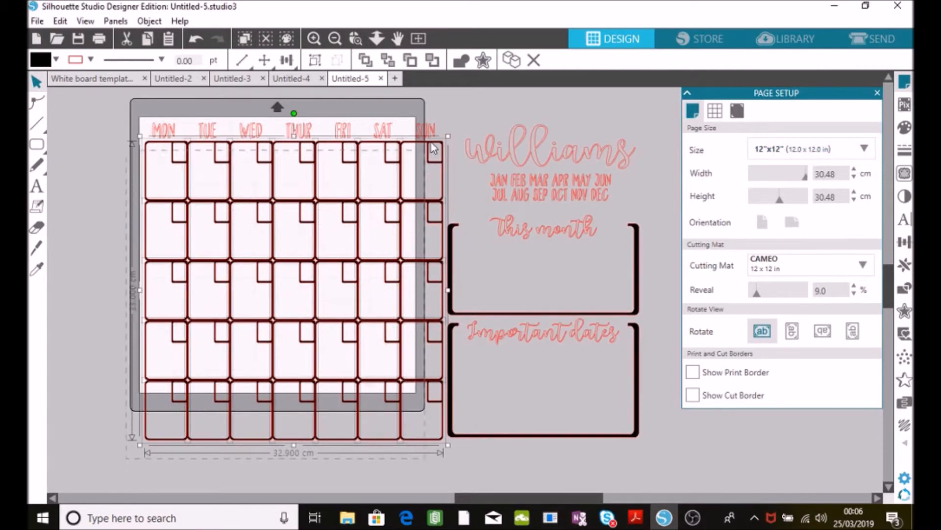
{"action": "left_click_drag", "start_coordinate": [448, 178], "coordinate": [95, 164]}
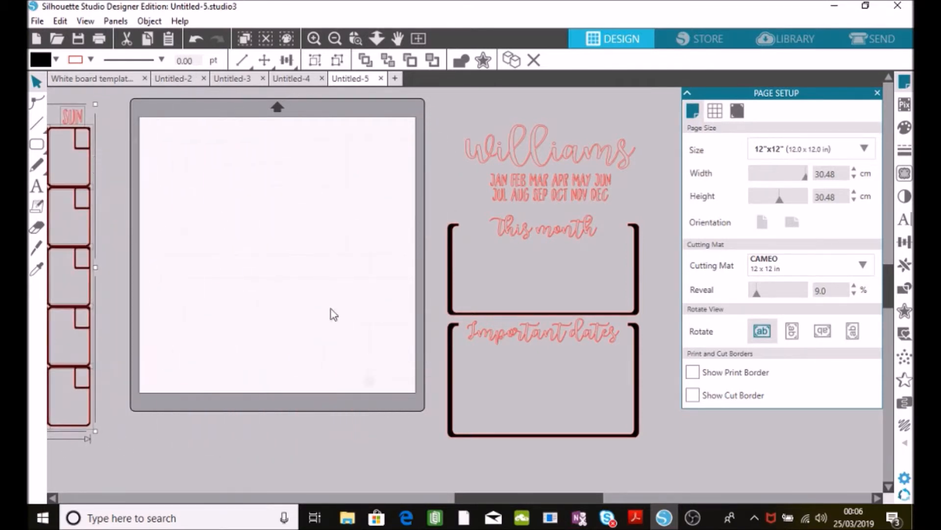
- Place both titled frames on the page and fit the family-name heading and month rows inside the "Important dates" frame
{"action": "left_click_drag", "start_coordinate": [434, 454], "coordinate": [651, 226]}
{"action": "left_click_drag", "start_coordinate": [595, 237], "coordinate": [261, 175]}
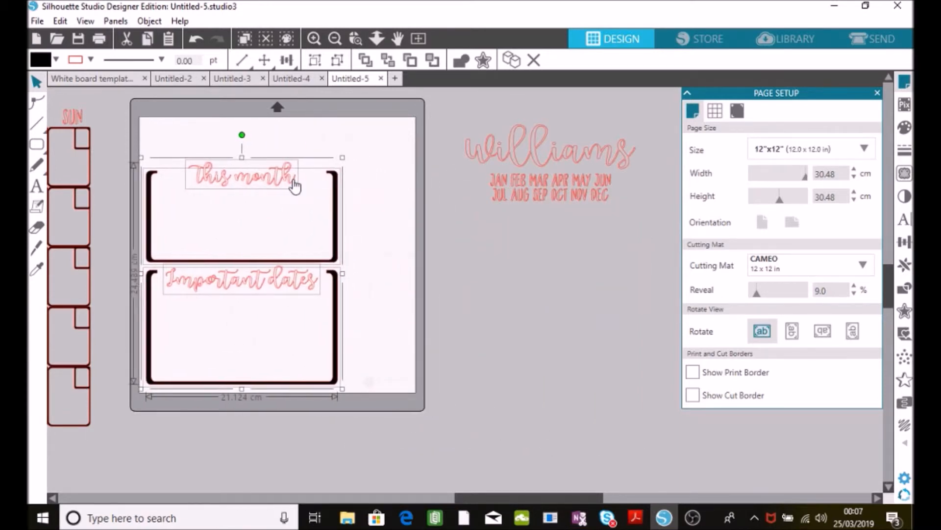
{"action": "left_click_drag", "start_coordinate": [663, 234], "coordinate": [447, 125]}
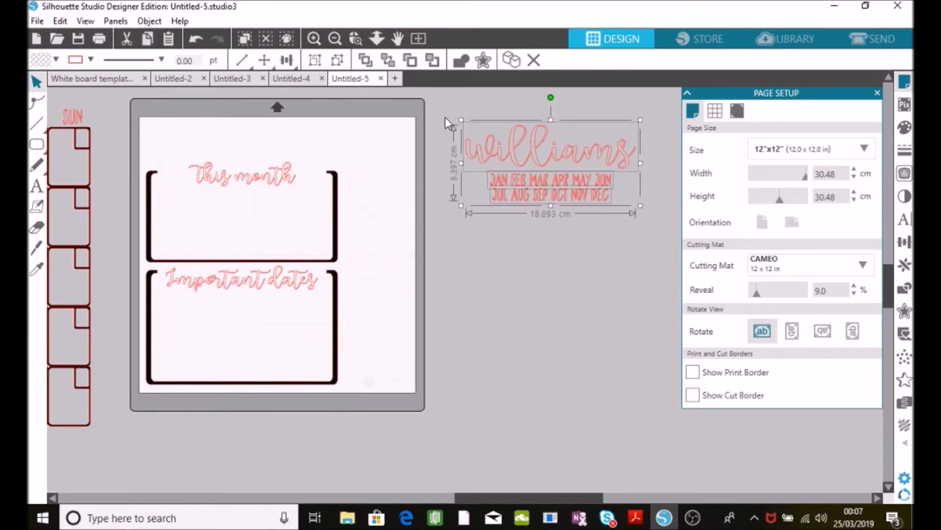
{"action": "left_click_drag", "start_coordinate": [547, 161], "coordinate": [251, 327]}
- Group the frames, titles, heading and month rows on the page and move the group off the opposite side from the grid
{"action": "left_click_drag", "start_coordinate": [120, 409], "coordinate": [362, 148]}
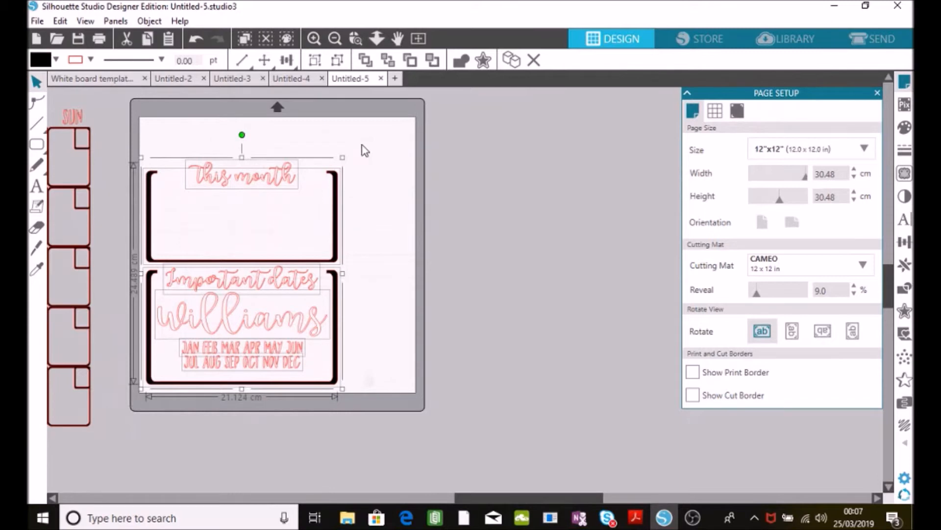
{"action": "left_click", "coordinate": [316, 62]}
{"action": "left_click_drag", "start_coordinate": [258, 269], "coordinate": [703, 277]}
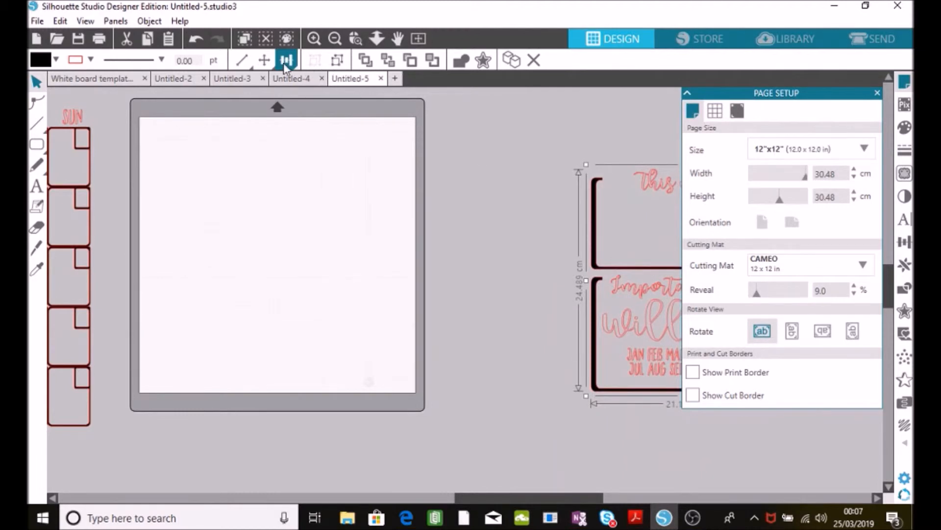
- Split off the SUN column beside the page, put the MON to SAT columns on it, and move their bottom row of boxes off
{"action": "left_click", "coordinate": [333, 40]}
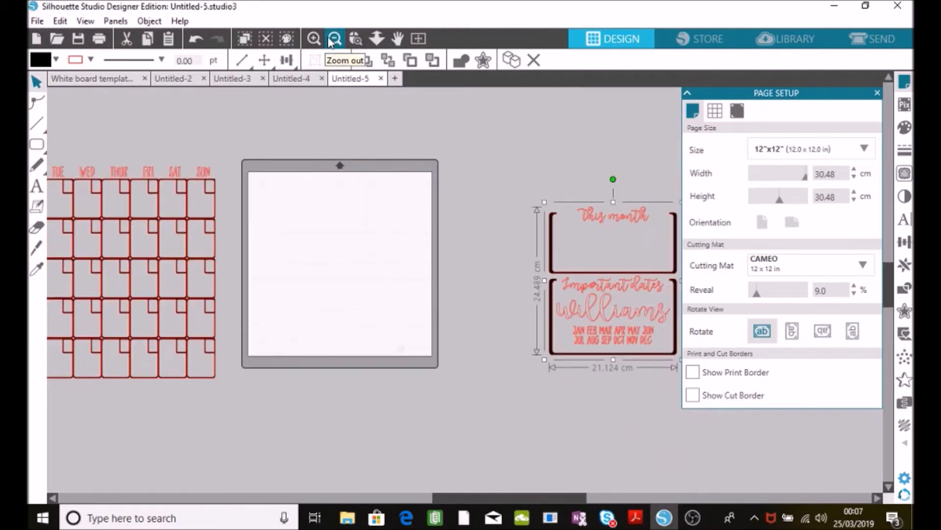
{"action": "left_click", "coordinate": [458, 492]}
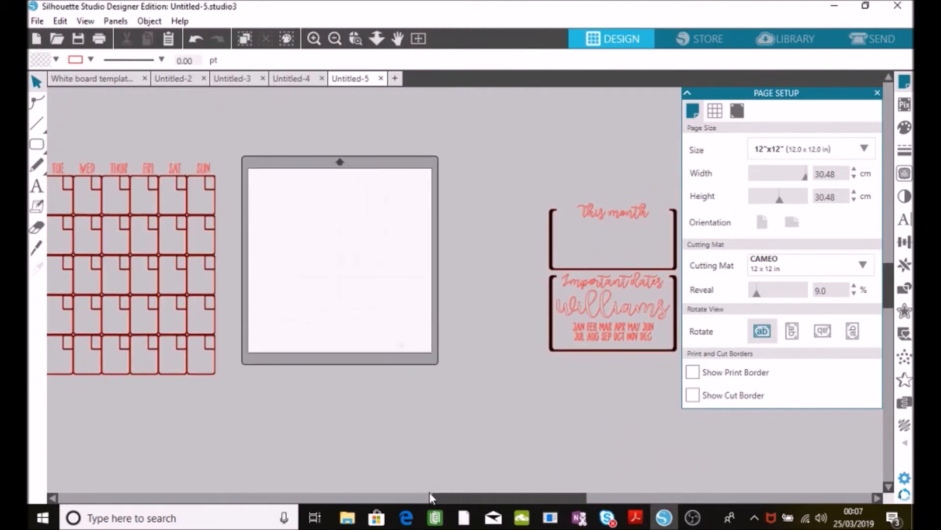
{"action": "left_click_drag", "start_coordinate": [453, 496], "coordinate": [410, 497]}
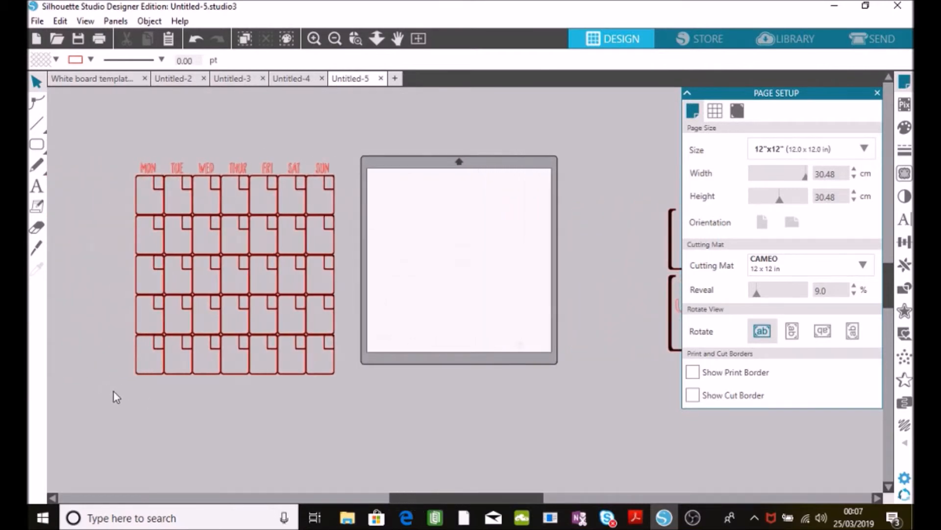
{"action": "left_click", "coordinate": [263, 244]}
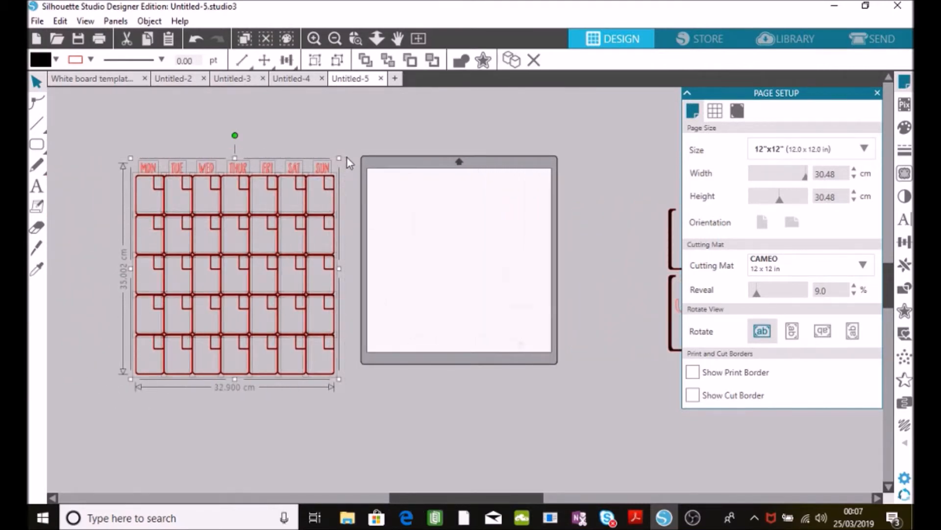
{"action": "left_click_drag", "start_coordinate": [325, 173], "coordinate": [305, 381]}
{"action": "left_click", "coordinate": [602, 169]}
{"action": "left_click_drag", "start_coordinate": [582, 416], "coordinate": [362, 376]}
{"action": "left_click_drag", "start_coordinate": [456, 376], "coordinate": [161, 320]}
- Group the four-row MON to SAT section and move it off the page, below the grouped frames
{"action": "left_click_drag", "start_coordinate": [362, 374], "coordinate": [596, 140]}
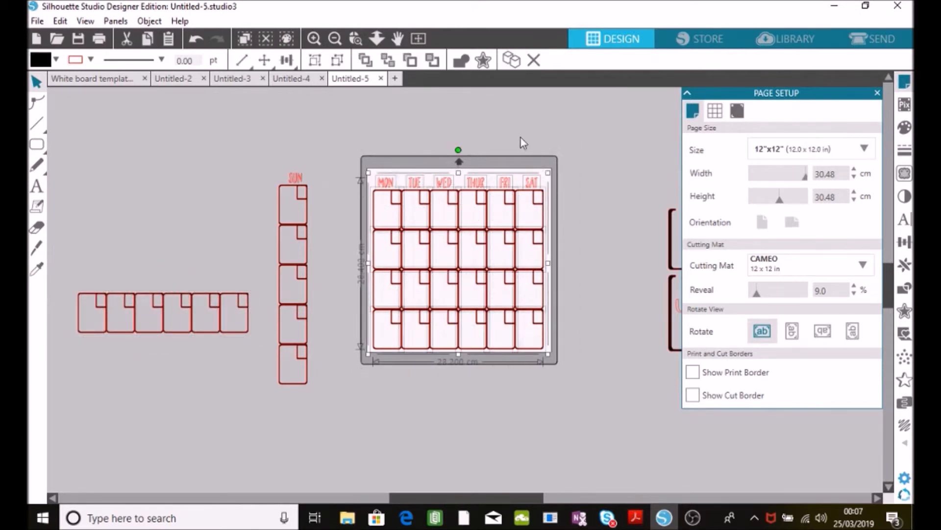
{"action": "left_click", "coordinate": [316, 60]}
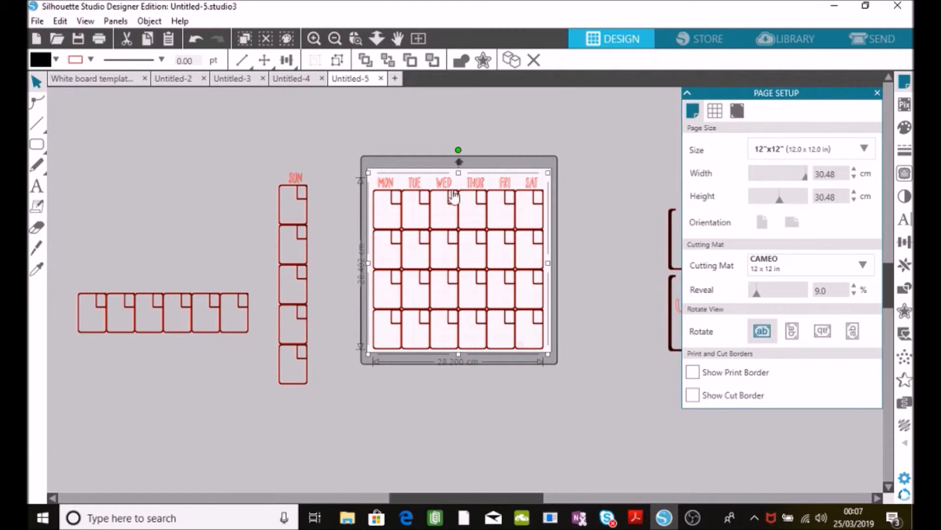
{"action": "left_click_drag", "start_coordinate": [381, 203], "coordinate": [679, 433]}
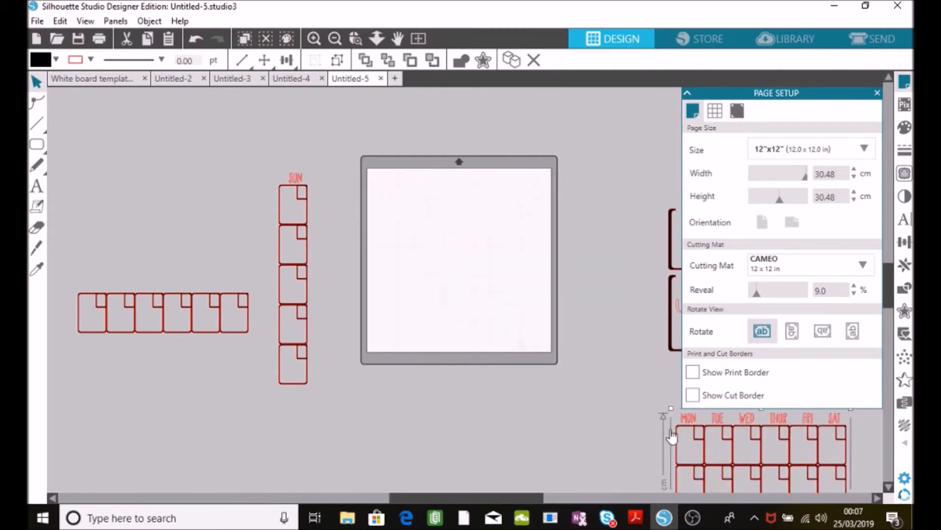
- Place the SUN label with its upper four boxes on the page, and the six-box row beside them, rotated 90° counterclockwise
{"action": "left_click", "coordinate": [308, 267]}
{"action": "left_click_drag", "start_coordinate": [306, 315], "coordinate": [400, 317]}
{"action": "left_click_drag", "start_coordinate": [261, 343], "coordinate": [58, 280]}
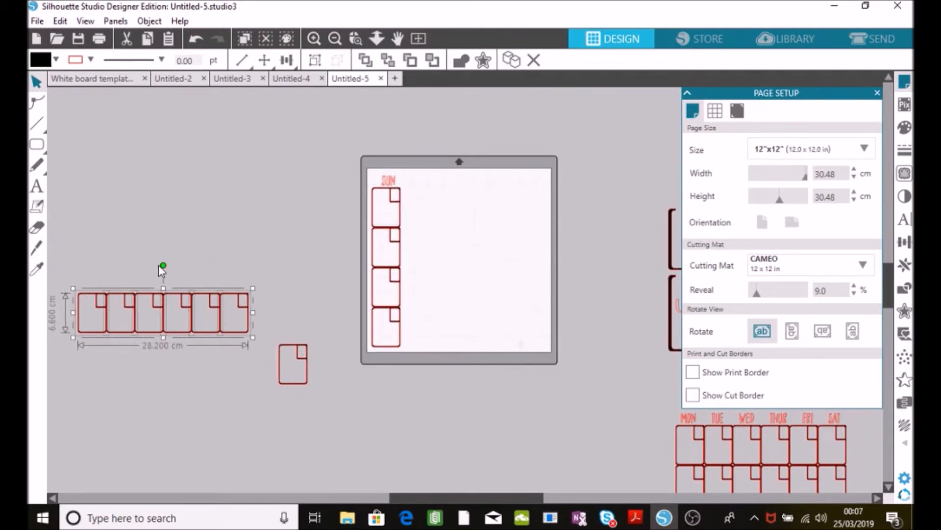
{"action": "left_click_drag", "start_coordinate": [162, 267], "coordinate": [137, 313]}
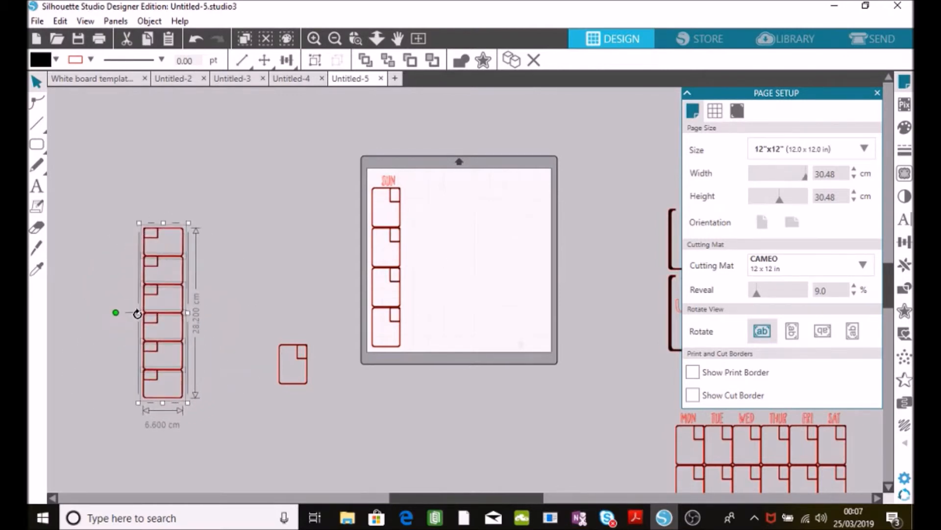
{"action": "left_click_drag", "start_coordinate": [151, 315], "coordinate": [419, 263]}
- Place the single leftover day box beside the rotated row and group all the pieces on the page
{"action": "left_click_drag", "start_coordinate": [309, 381], "coordinate": [395, 364]}
{"action": "left_click_drag", "start_coordinate": [476, 348], "coordinate": [483, 339]}
{"action": "left_click_drag", "start_coordinate": [353, 378], "coordinate": [493, 168]}
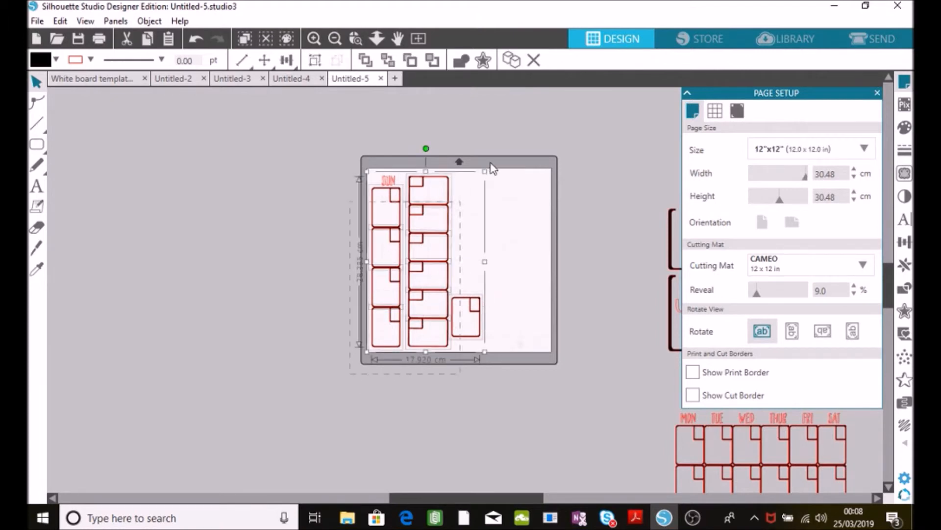
{"action": "left_click", "coordinate": [315, 60]}
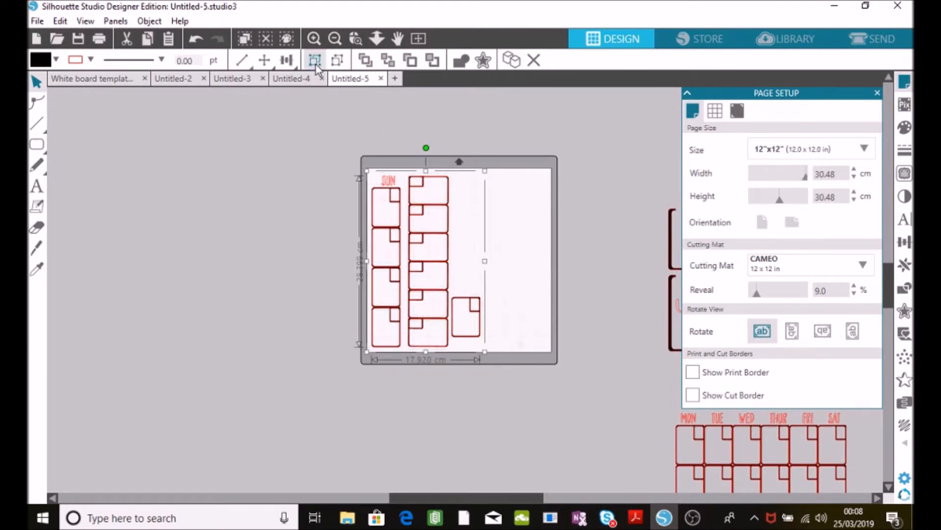
- Send the grouped SUN column, rotated row and single box to the cutting machine
{"action": "left_click", "coordinate": [860, 49]}
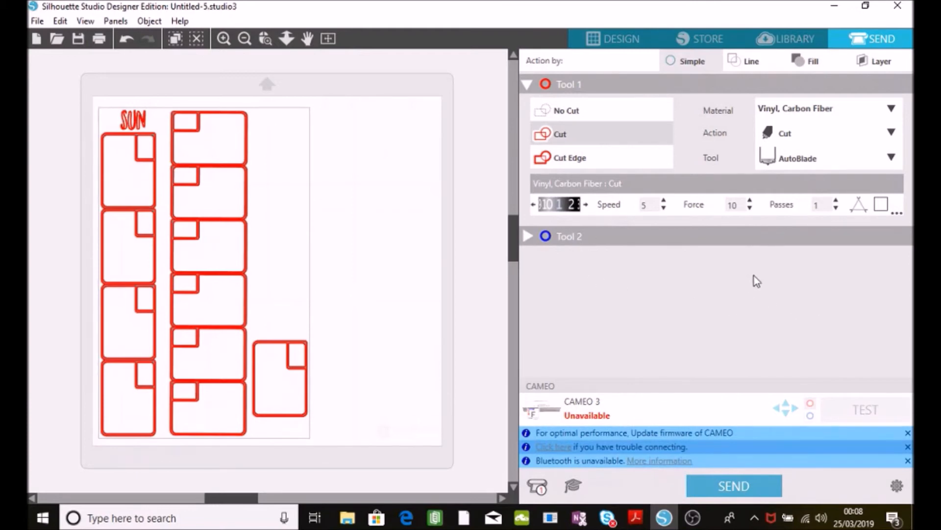
{"action": "left_click", "coordinate": [722, 497]}
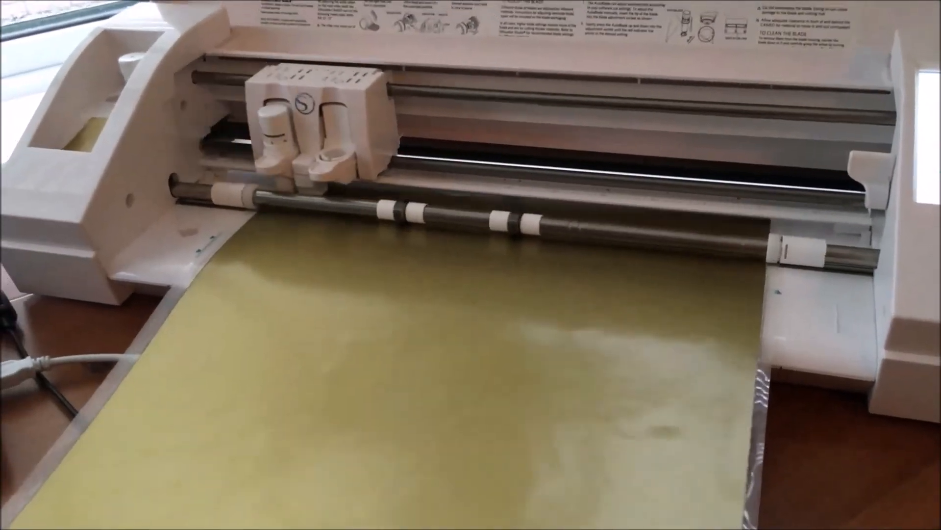